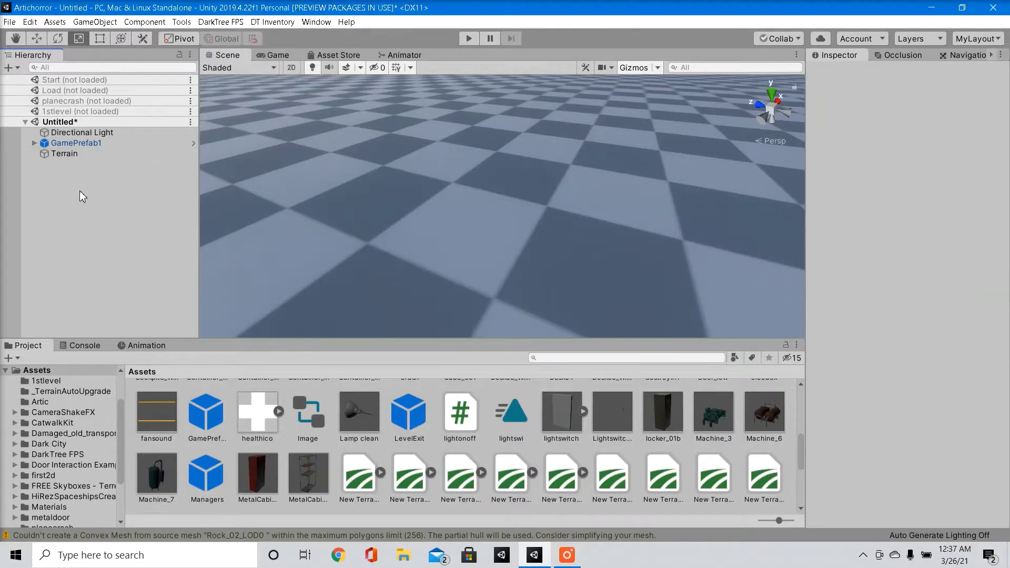
# - Add a cube to the scene and set its X, Y and Z scale to 0.1
pyautogui.rightClick(80, 192)
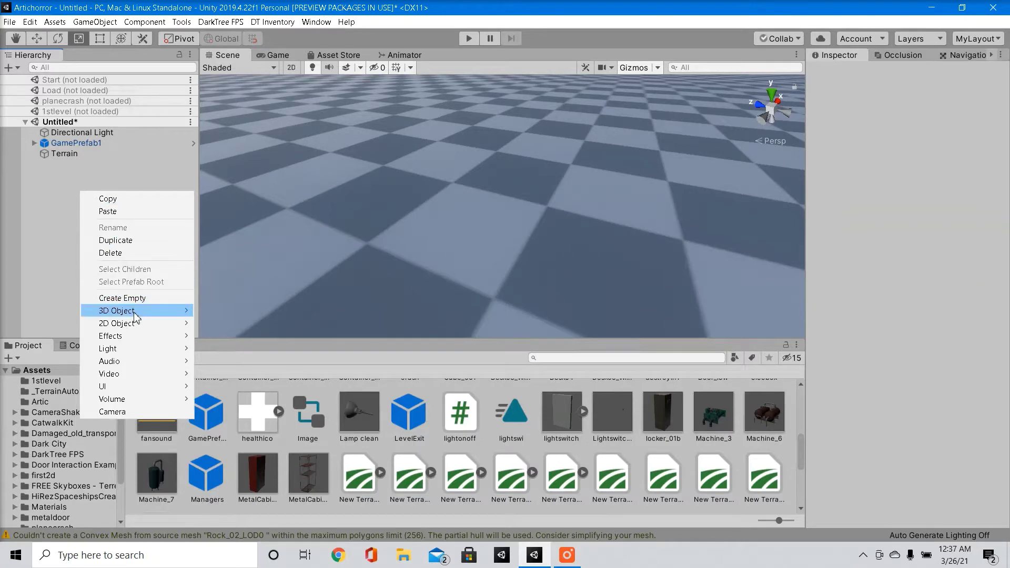
pyautogui.moveTo(135, 315)
pyautogui.click(220, 310)
pyautogui.press('f')
pyautogui.click(900, 149)
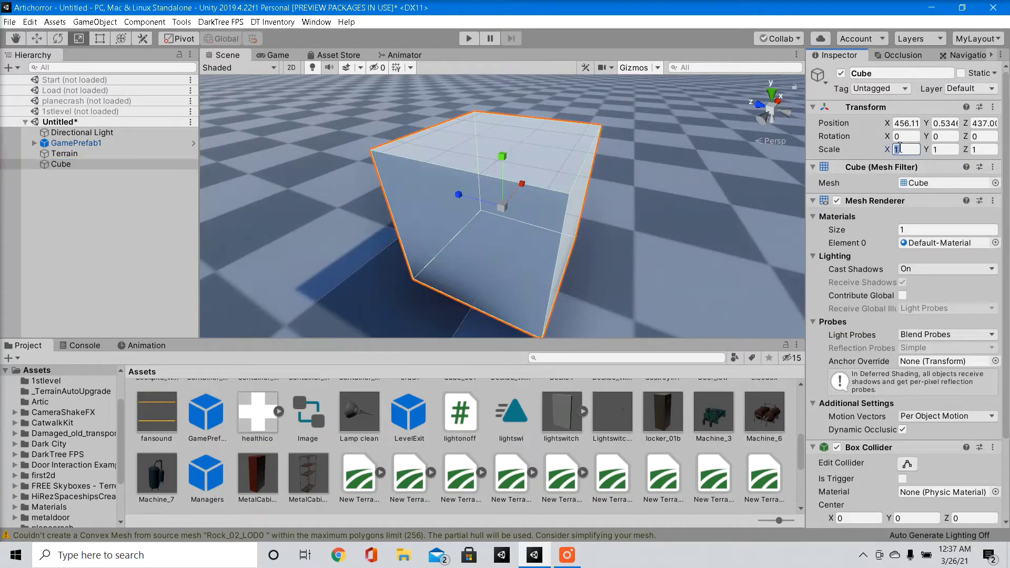
pyautogui.write('0.1')
pyautogui.click(945, 147)
pyautogui.write('0.1')
pyautogui.click(981, 149)
pyautogui.write('0.1')
# - Use the scale handles to make the cube a thin upright block, about 0.08 × 0.12 × 0.043
pyautogui.scroll(5, 502, 185)
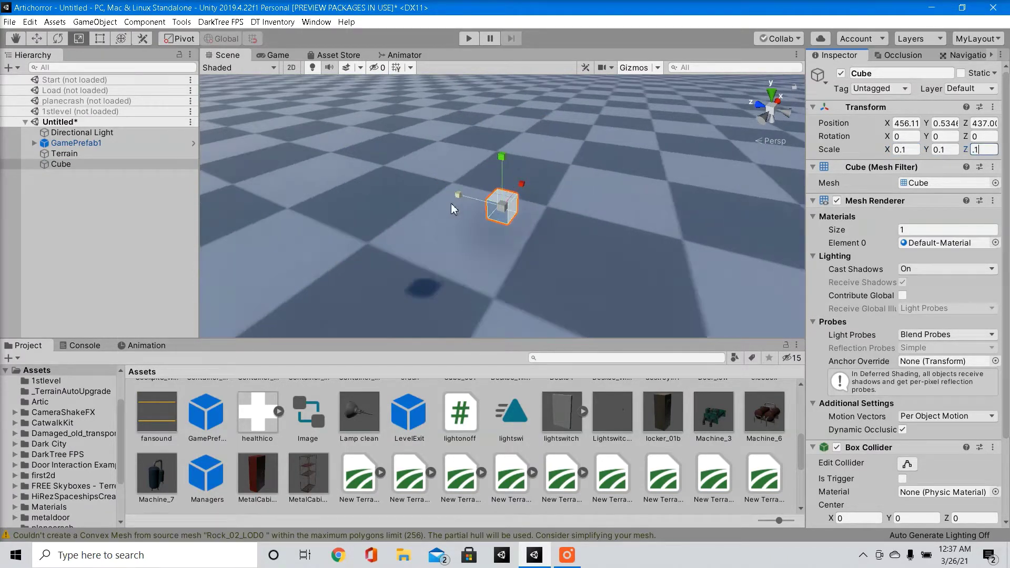
pyautogui.moveTo(457, 196); pyautogui.dragTo(481, 203)
pyautogui.moveTo(503, 157); pyautogui.dragTo(505, 138)
pyautogui.doubleClick(141, 165)
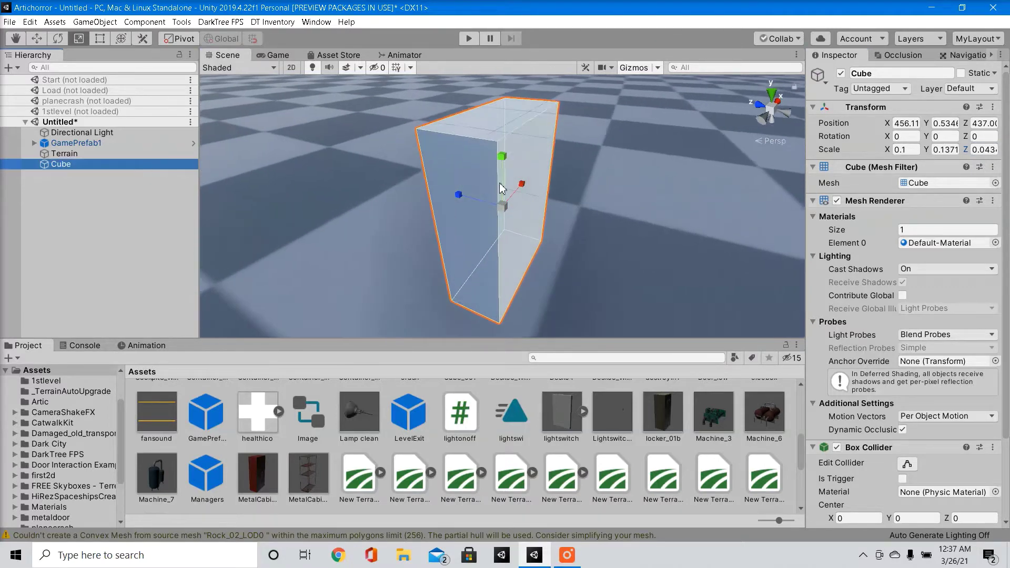
pyautogui.moveTo(521, 182); pyautogui.dragTo(500, 161)
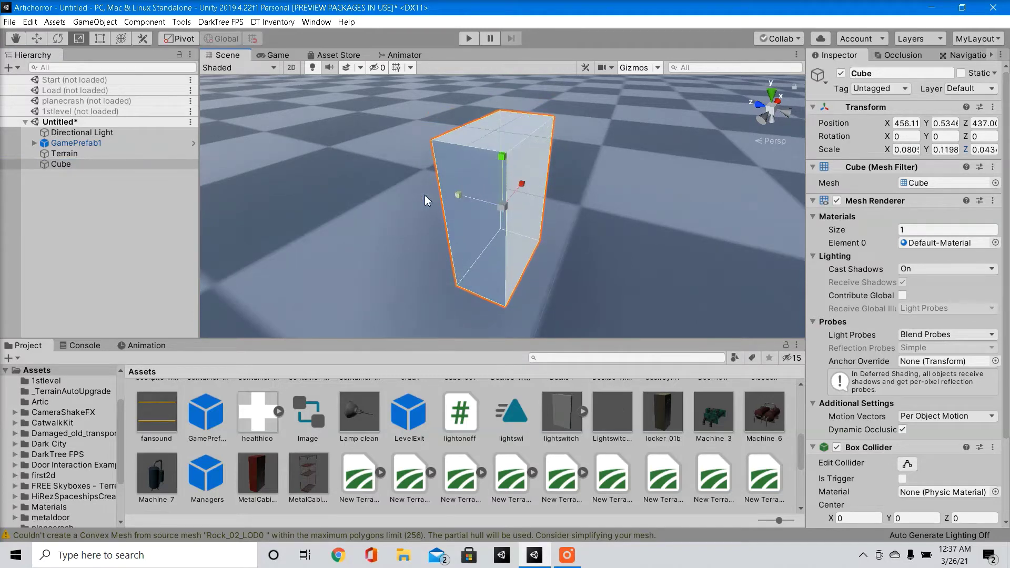
# - Duplicate the cube as Cube (1), move it left and scale it slightly larger
pyautogui.rightClick(92, 165)
pyautogui.click(128, 215)
pyautogui.press('w')
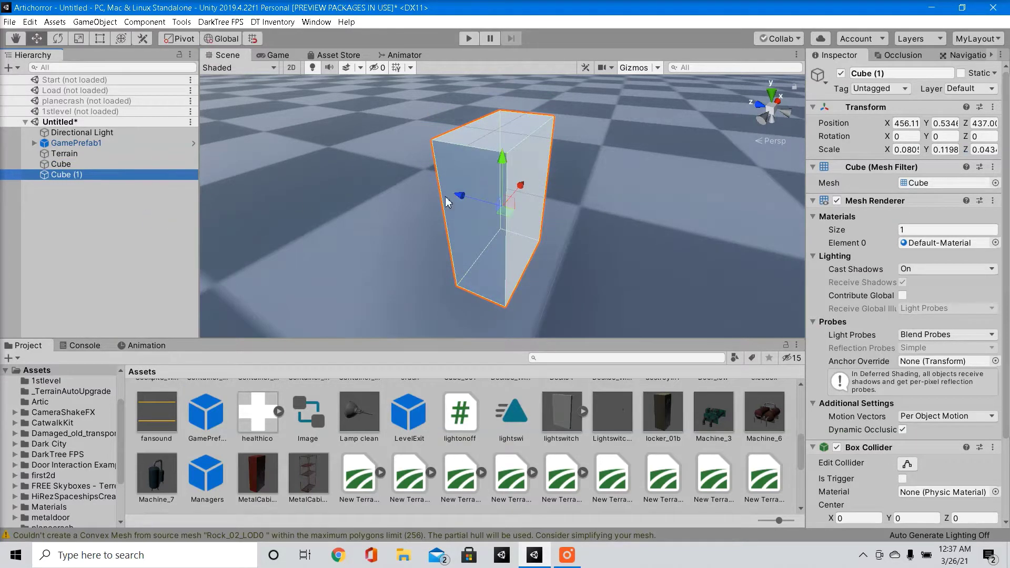
pyautogui.moveTo(479, 198); pyautogui.dragTo(456, 158)
pyautogui.press('e')
pyautogui.press('r')
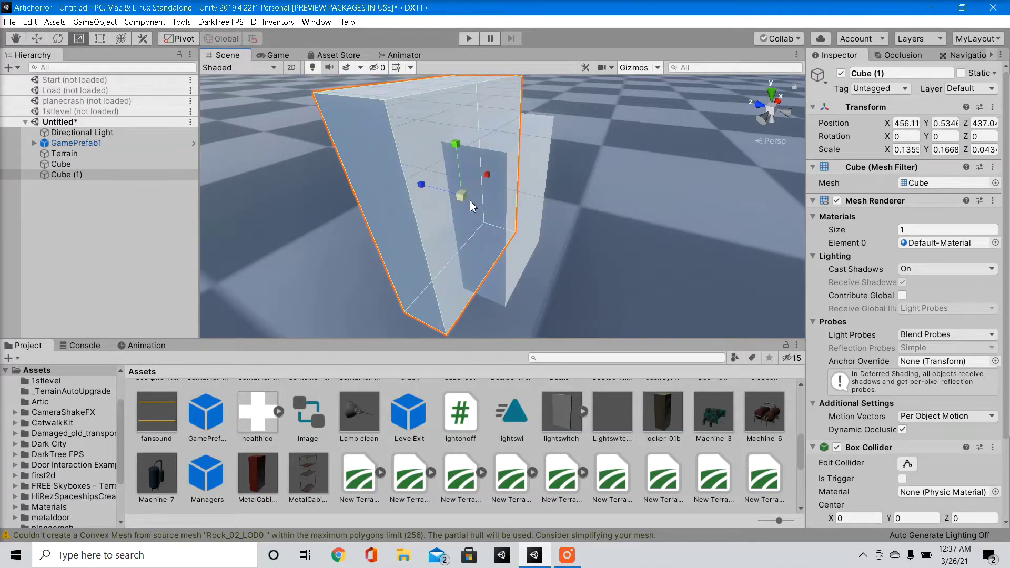
pyautogui.scroll(-6, 474, 205)
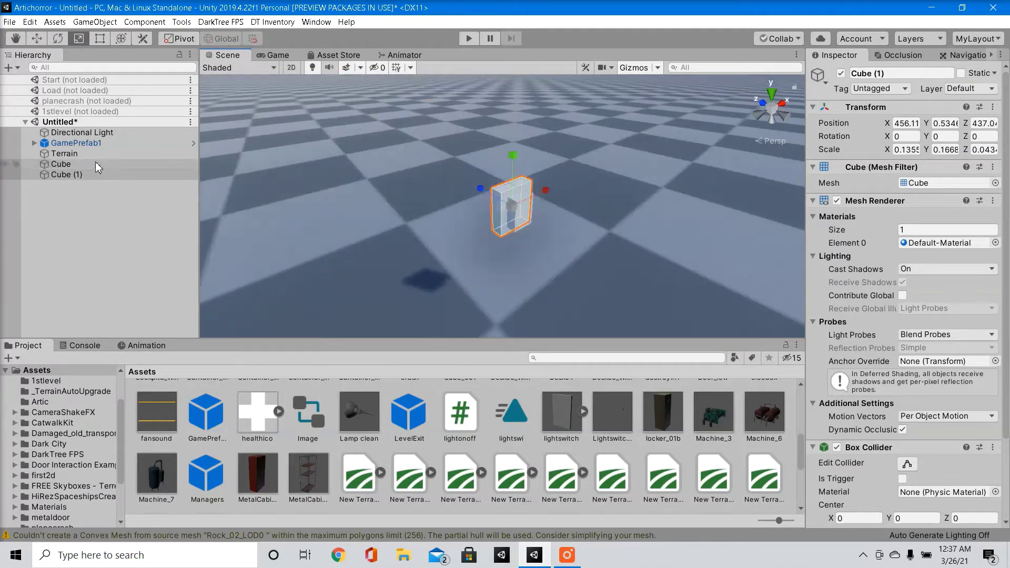
# - Rename the original cube to 'button' and parent it under Cube (1)
pyautogui.doubleClick(60, 163)
pyautogui.click(881, 73)
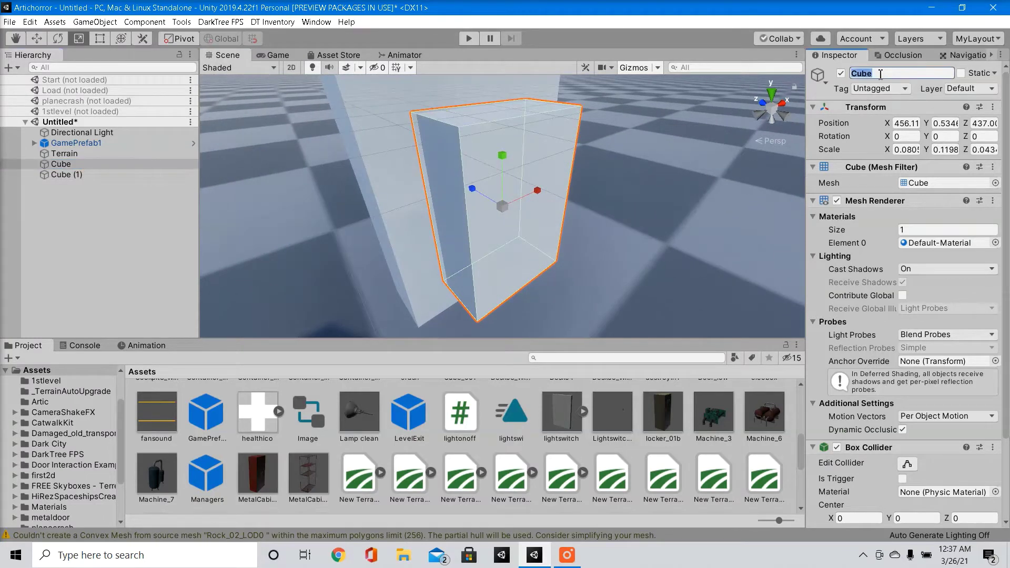
pyautogui.write('button')
pyautogui.moveTo(101, 165); pyautogui.dragTo(84, 174)
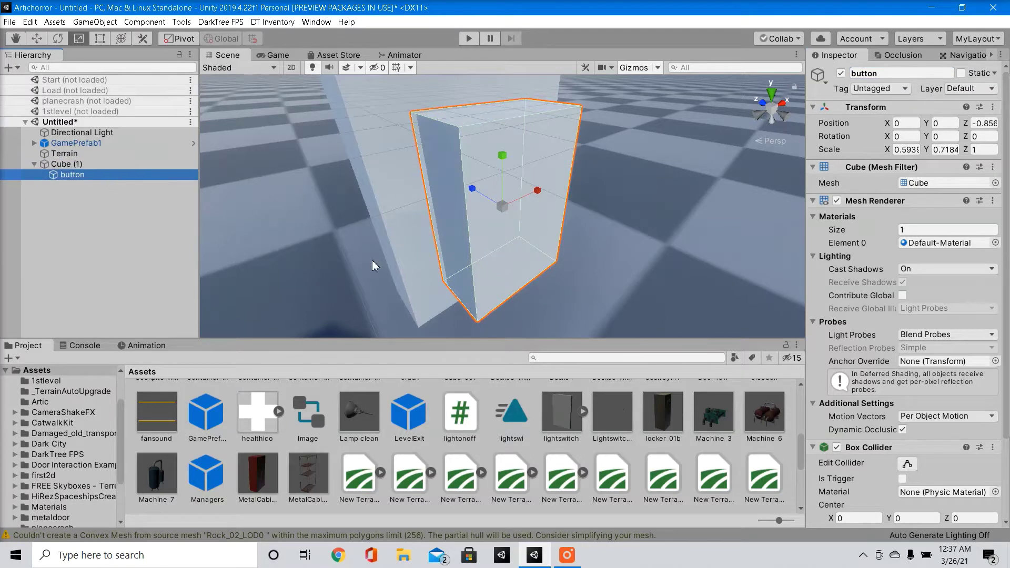
pyautogui.moveTo(398, 263); pyautogui.dragTo(526, 234, button='right')
pyautogui.scroll(-8, 525, 235)
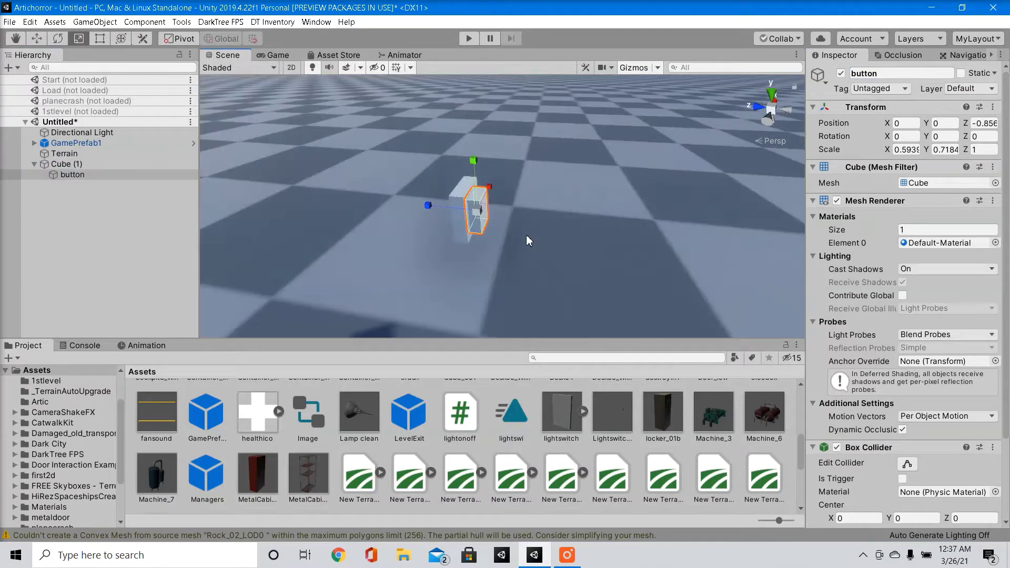
# - Stretch the button's box collider sideways, forward and down below the ground
pyautogui.click(909, 465)
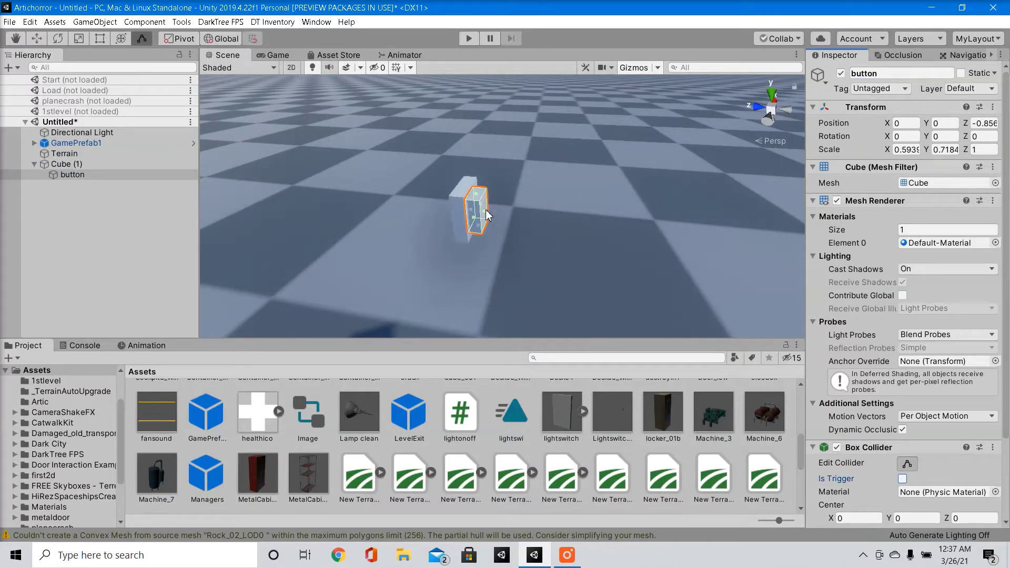
pyautogui.moveTo(485, 213); pyautogui.dragTo(551, 249)
pyautogui.moveTo(544, 210); pyautogui.dragTo(563, 183)
pyautogui.click(768, 119)
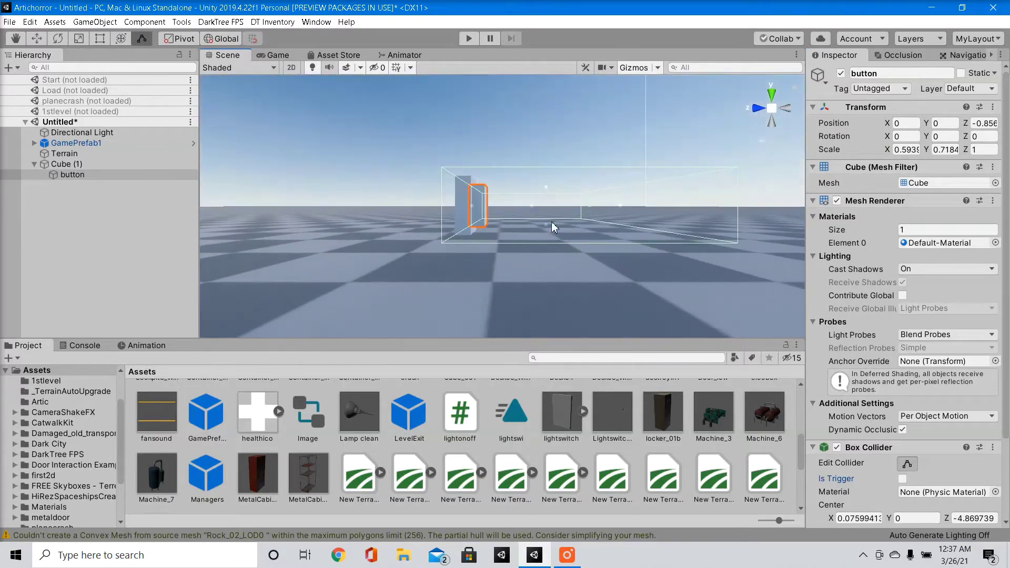
pyautogui.moveTo(551, 225); pyautogui.dragTo(552, 322)
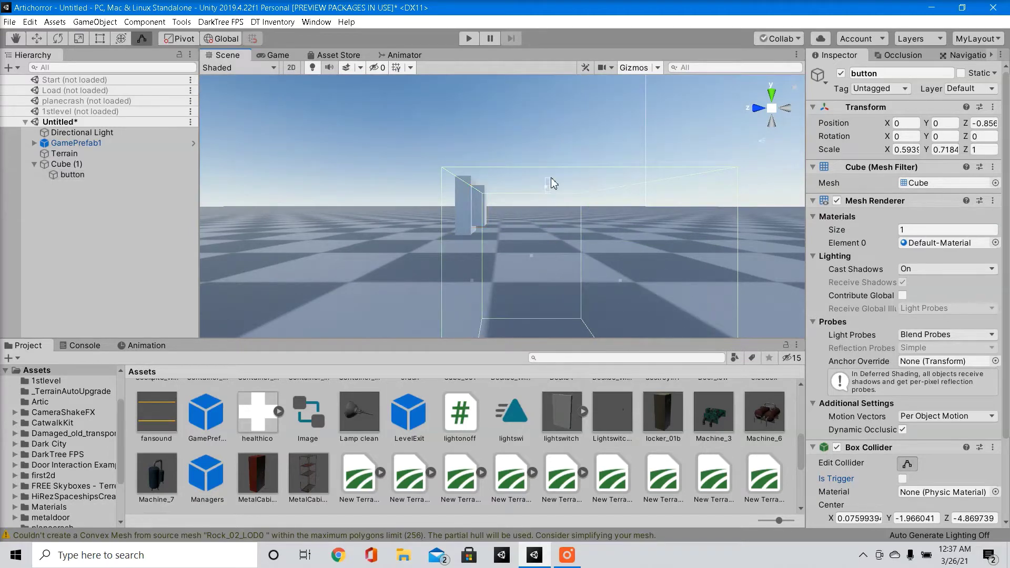
# - Raise the collider's top, widen it further right, and make it a trigger
pyautogui.click(115, 179)
pyautogui.click(906, 464)
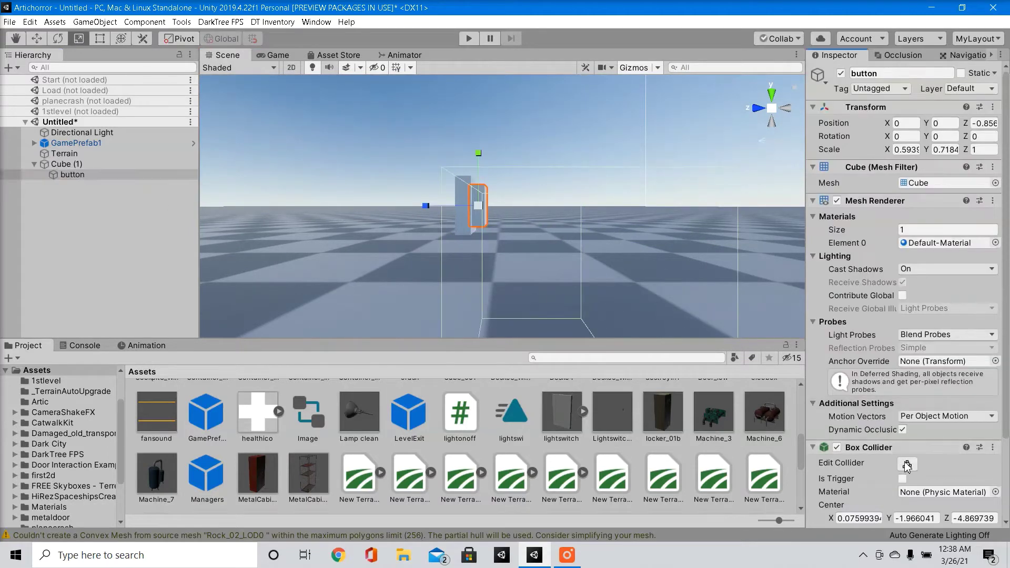
pyautogui.moveTo(544, 169); pyautogui.dragTo(569, 108)
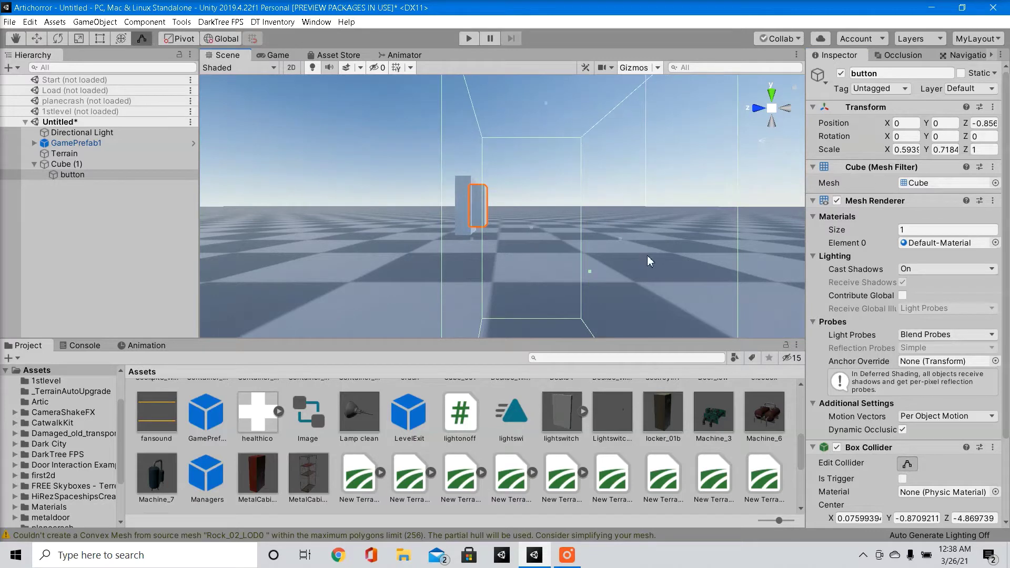
pyautogui.moveTo(623, 240); pyautogui.dragTo(678, 254)
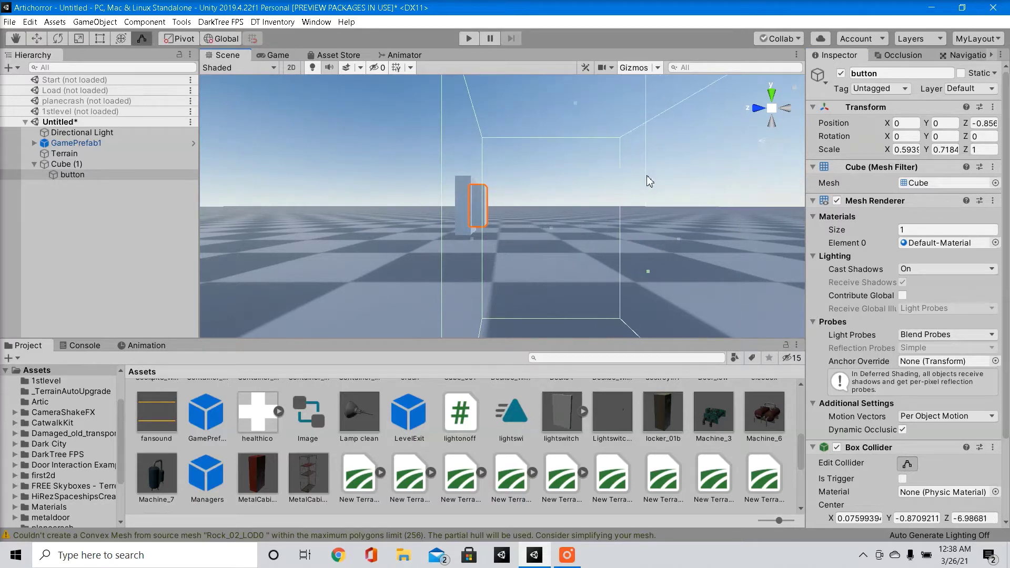
pyautogui.click(901, 478)
pyautogui.click(109, 207)
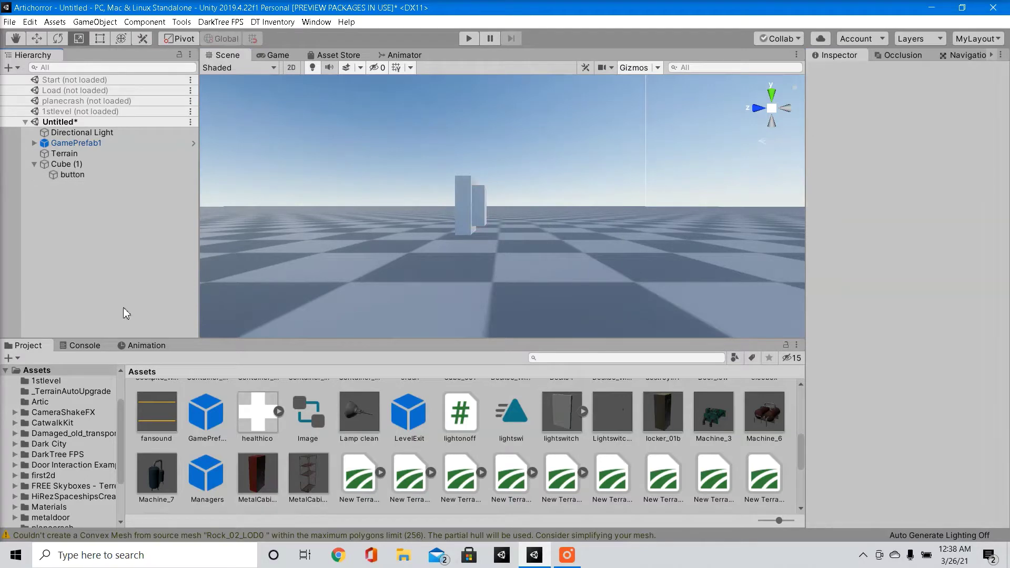
# - Open the lightonoff script from the Project panel to view its code
pyautogui.rightClick(185, 457)
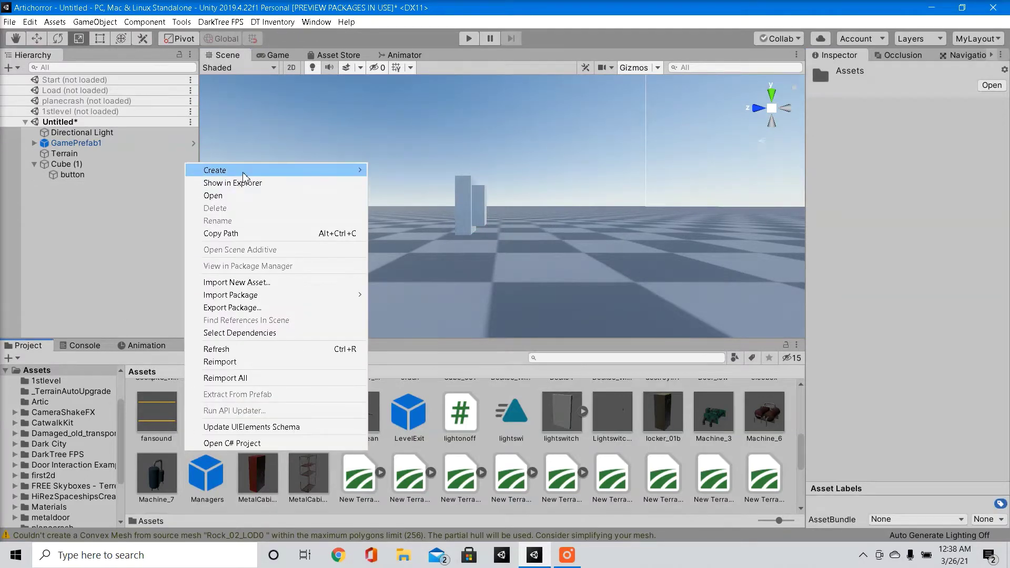
pyautogui.moveTo(236, 170)
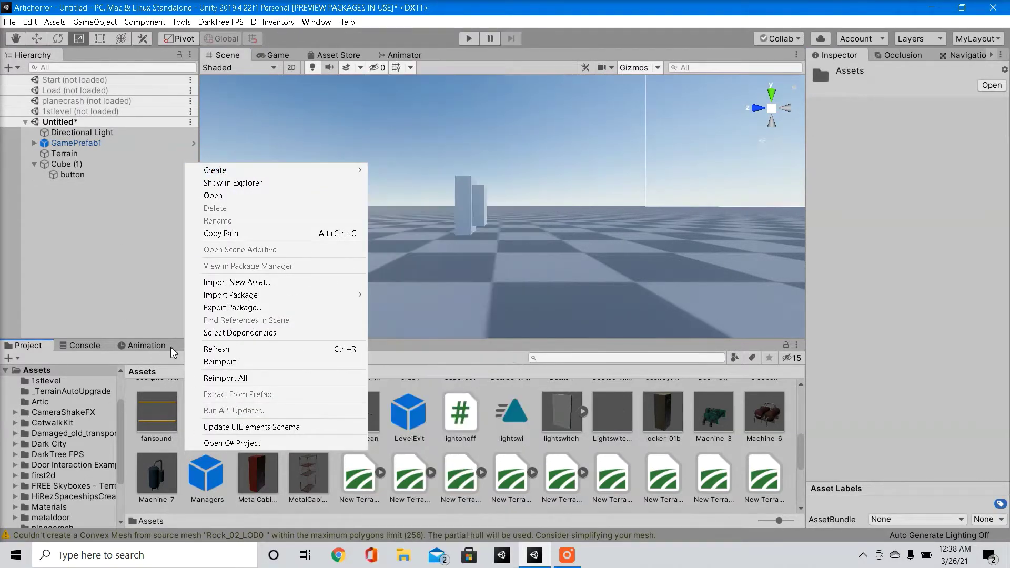
pyautogui.click(170, 346)
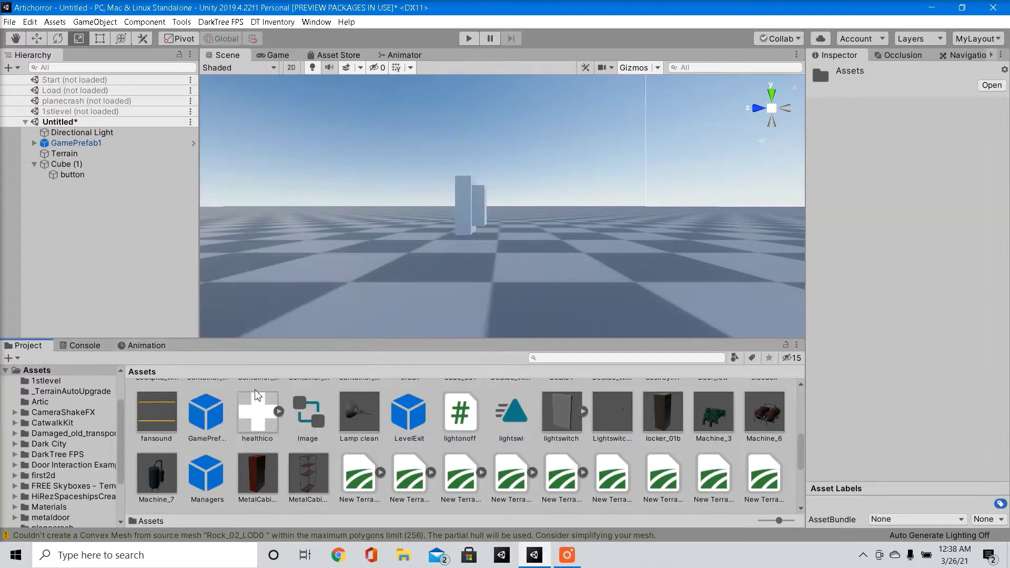
pyautogui.click(461, 423)
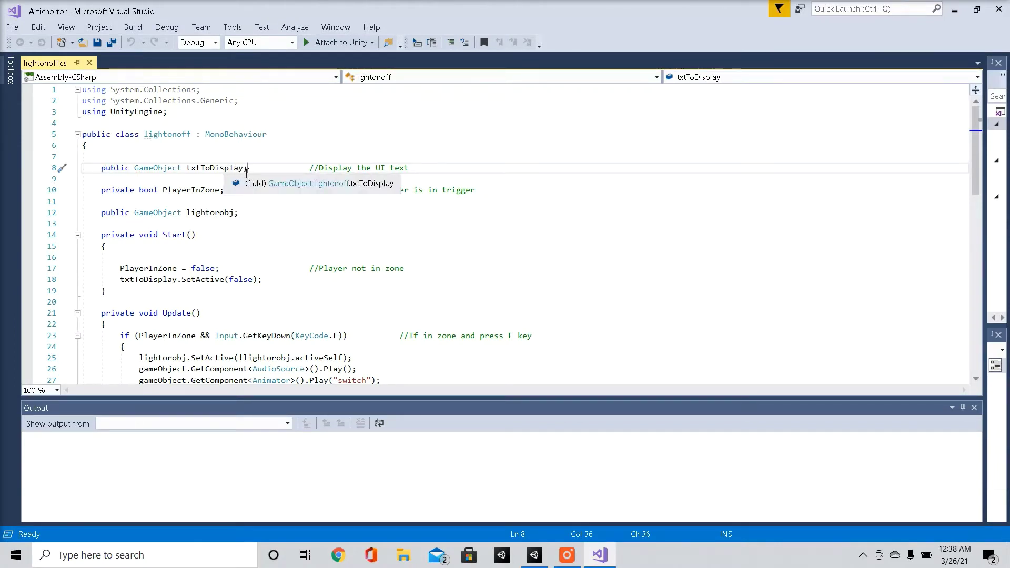
# - Highlight the txtToDisplay, PlayerInZone and lightorobj declarations and the Start() body
pyautogui.click(245, 171)
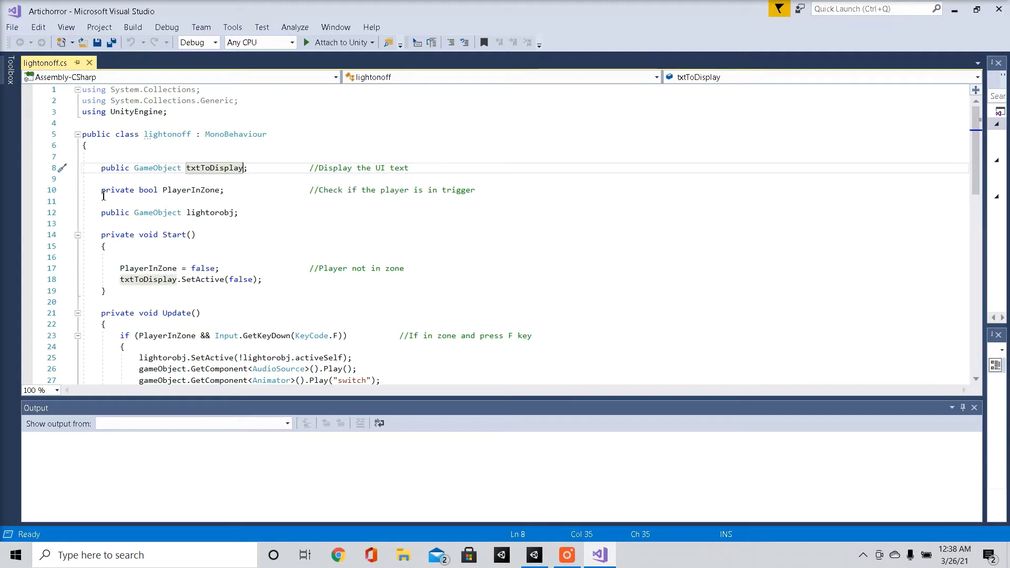
pyautogui.moveTo(102, 193); pyautogui.dragTo(243, 192)
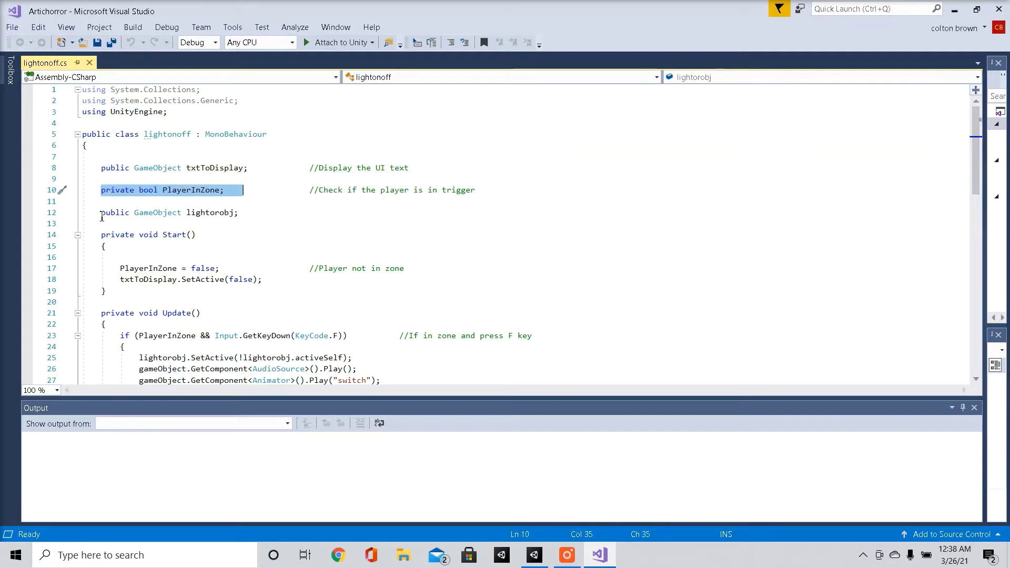
pyautogui.moveTo(102, 216); pyautogui.dragTo(248, 214)
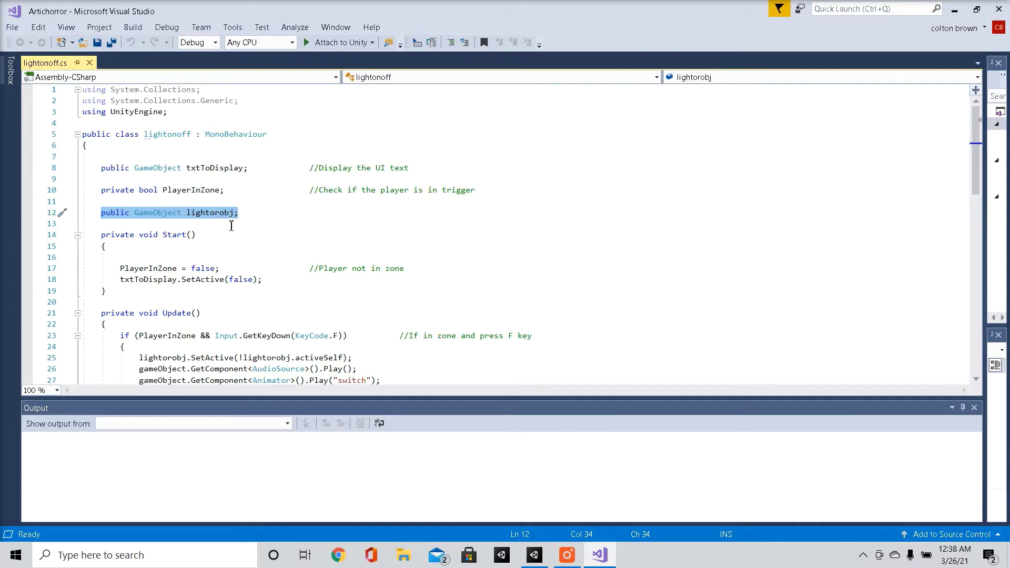
pyautogui.scroll(-2, 114, 263)
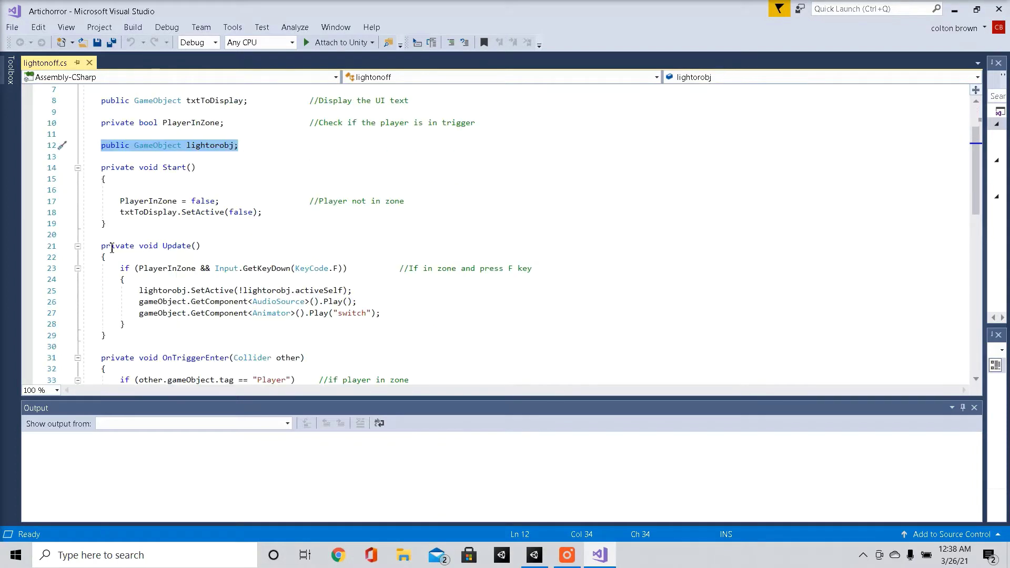
pyautogui.moveTo(113, 187); pyautogui.dragTo(262, 223)
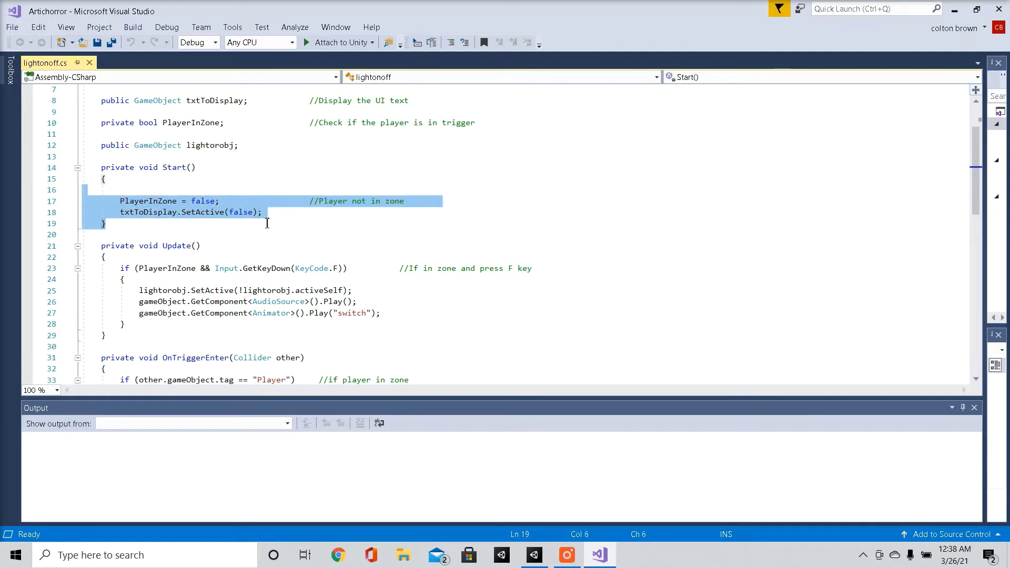
# - Highlight Update's key-press condition and its light-toggle, sound and switch-animation lines
pyautogui.scroll(-2, 188, 247)
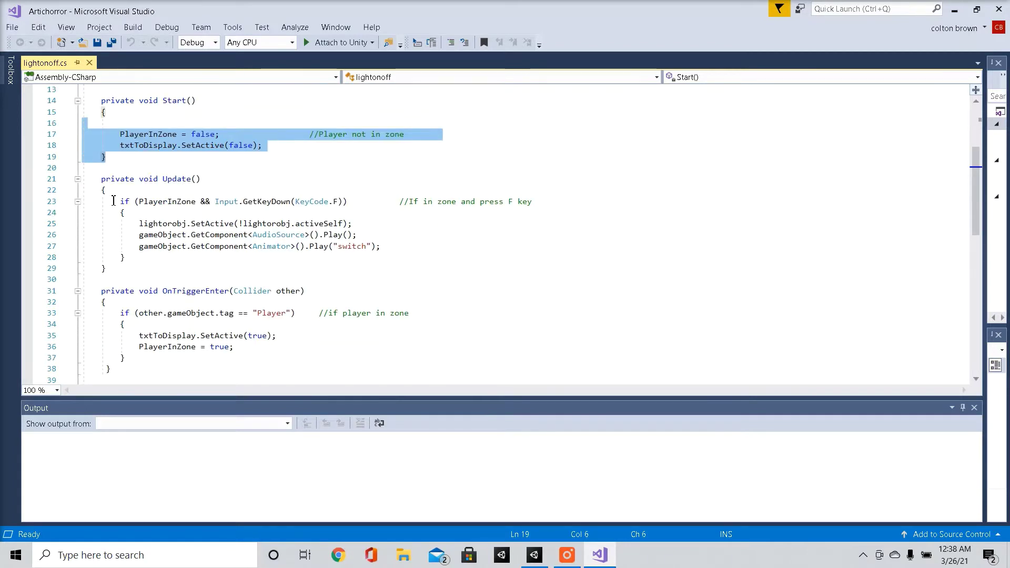
pyautogui.moveTo(113, 201); pyautogui.dragTo(373, 216)
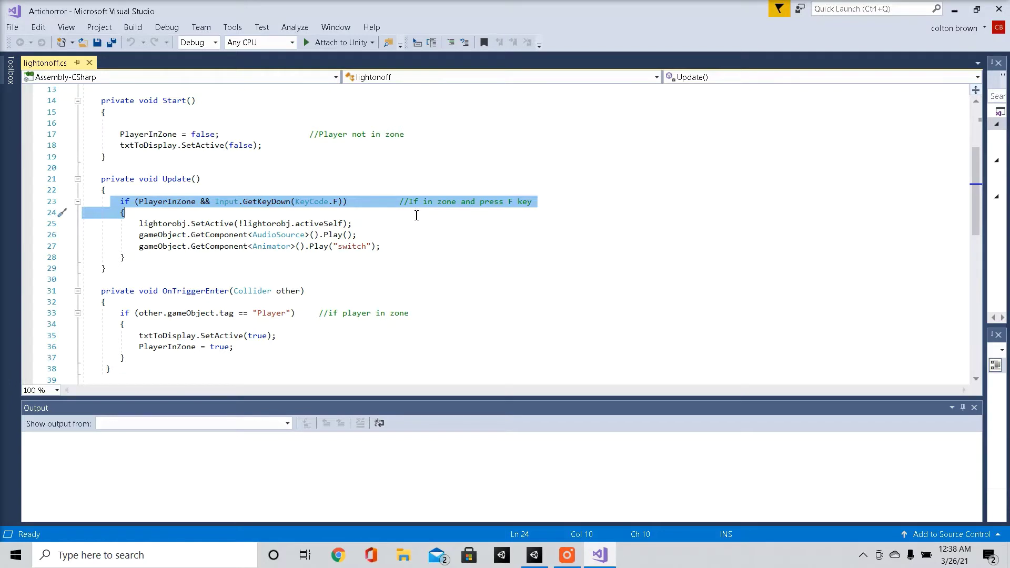
pyautogui.scroll(-1, 347, 232)
pyautogui.moveTo(139, 190); pyautogui.dragTo(373, 189)
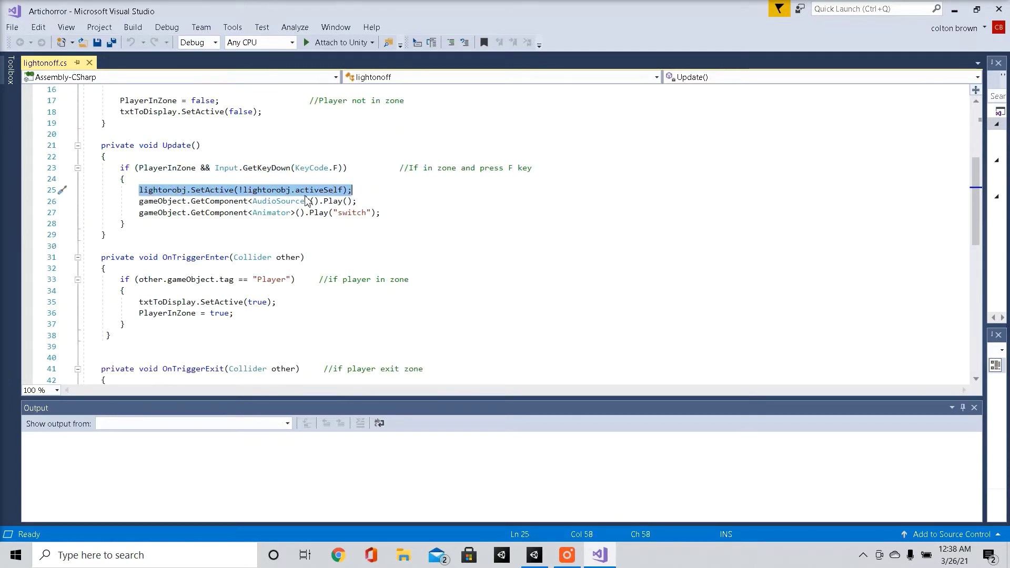
pyautogui.moveTo(133, 201); pyautogui.dragTo(376, 203)
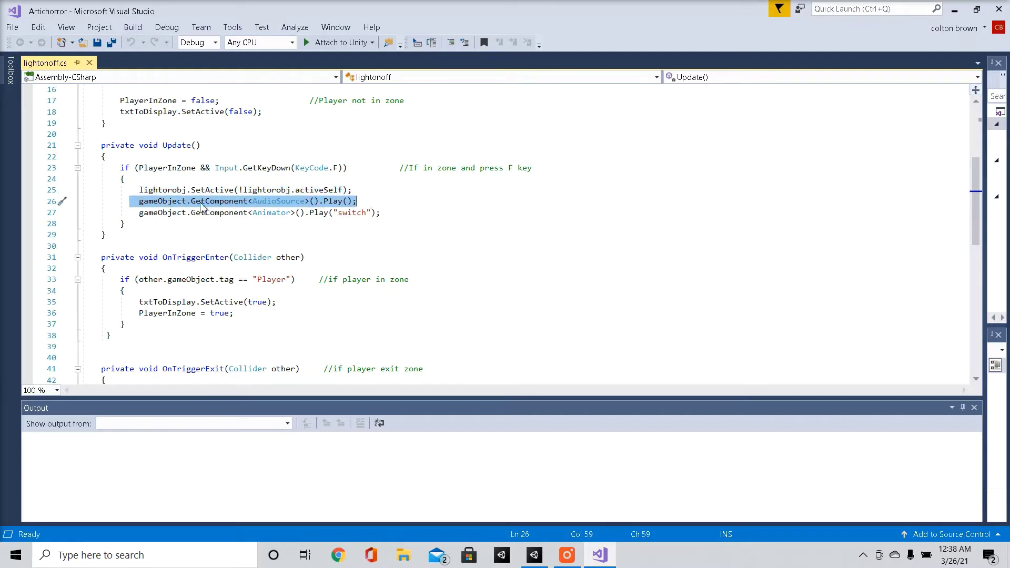
pyautogui.moveTo(132, 212); pyautogui.dragTo(389, 209)
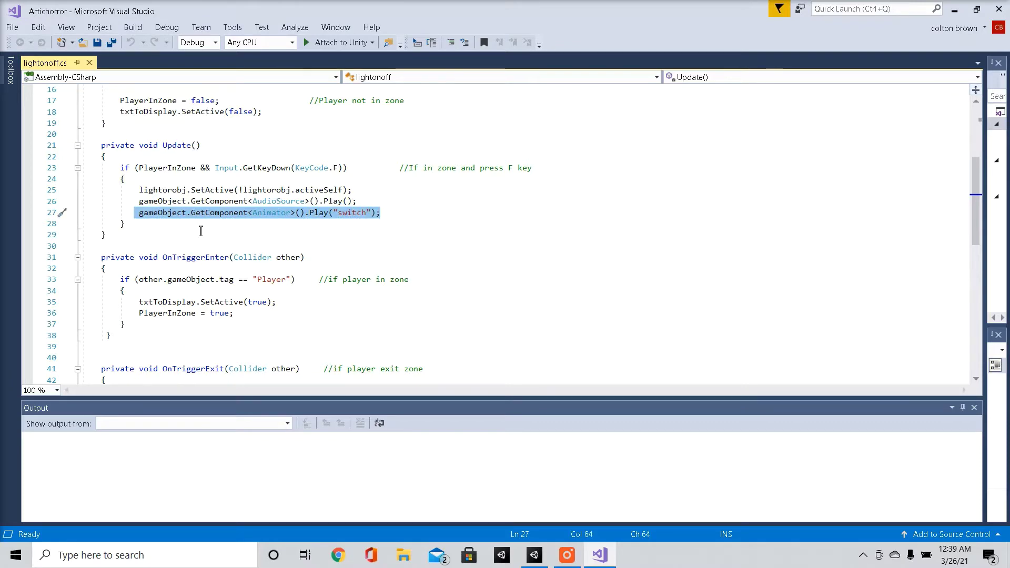
# - Scroll through the trigger methods, then close lightonoff.cs
pyautogui.scroll(-3, 177, 234)
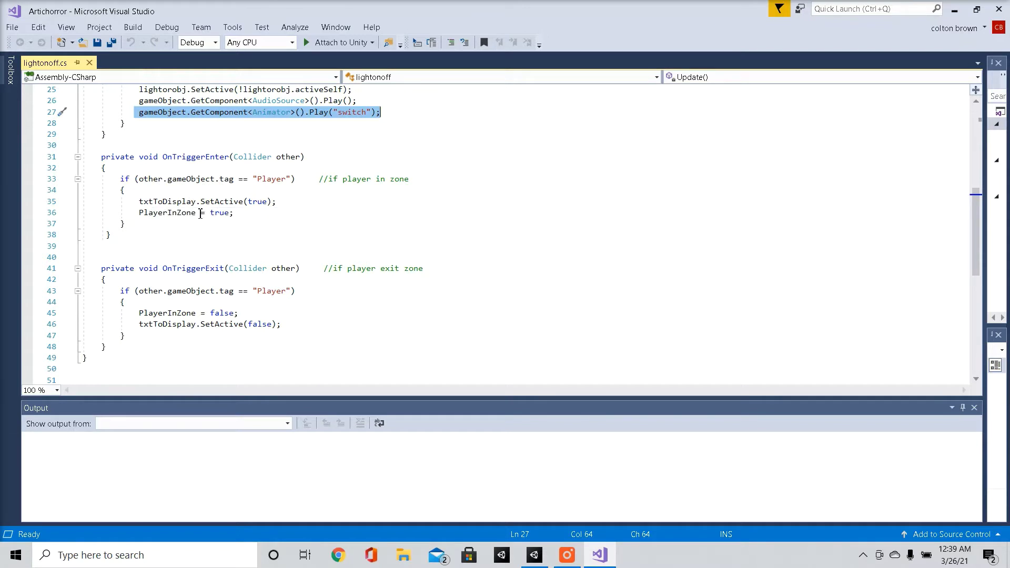
pyautogui.scroll(-2, 224, 261)
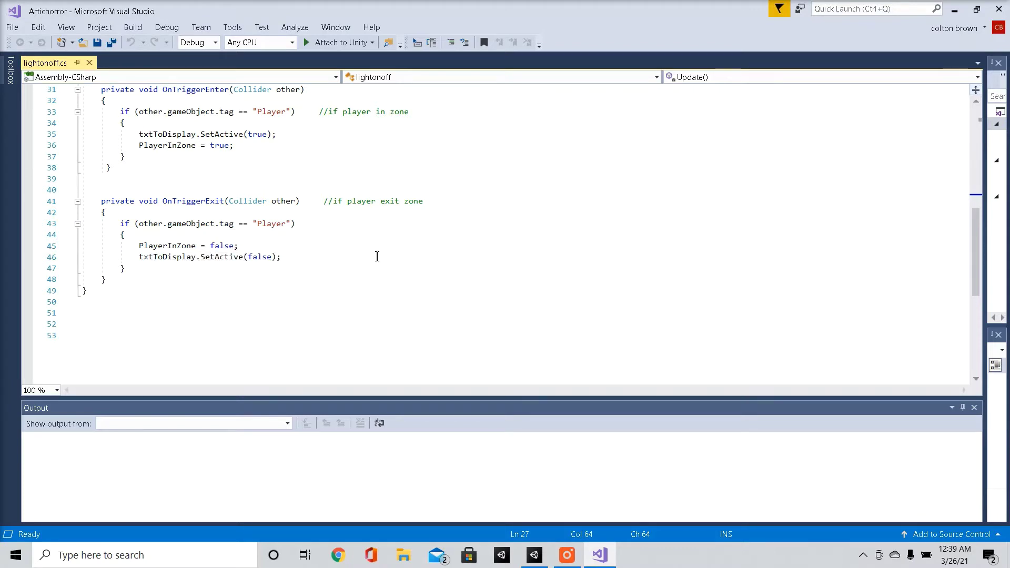
pyautogui.scroll(4, 251, 204)
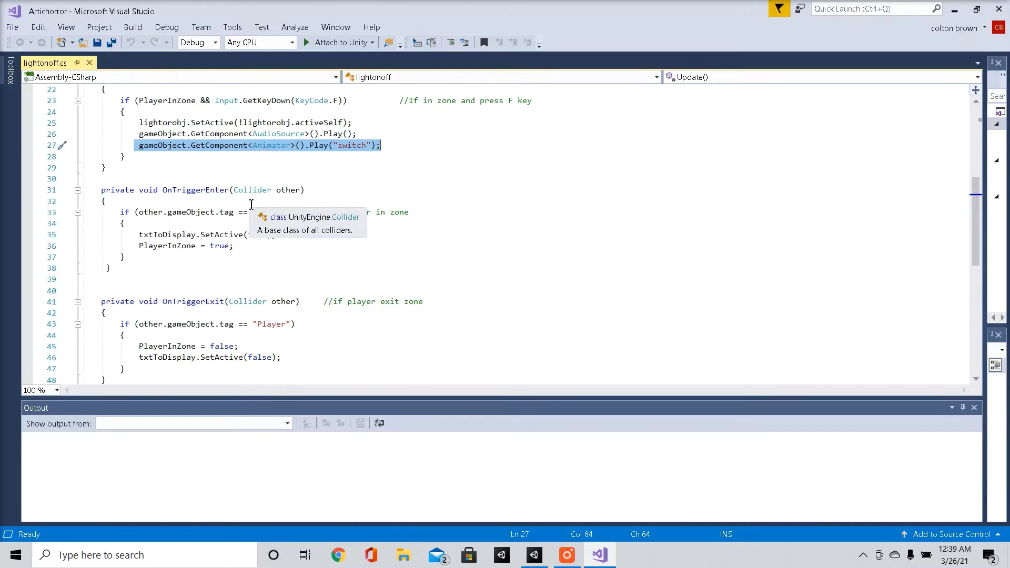
pyautogui.scroll(6, 251, 204)
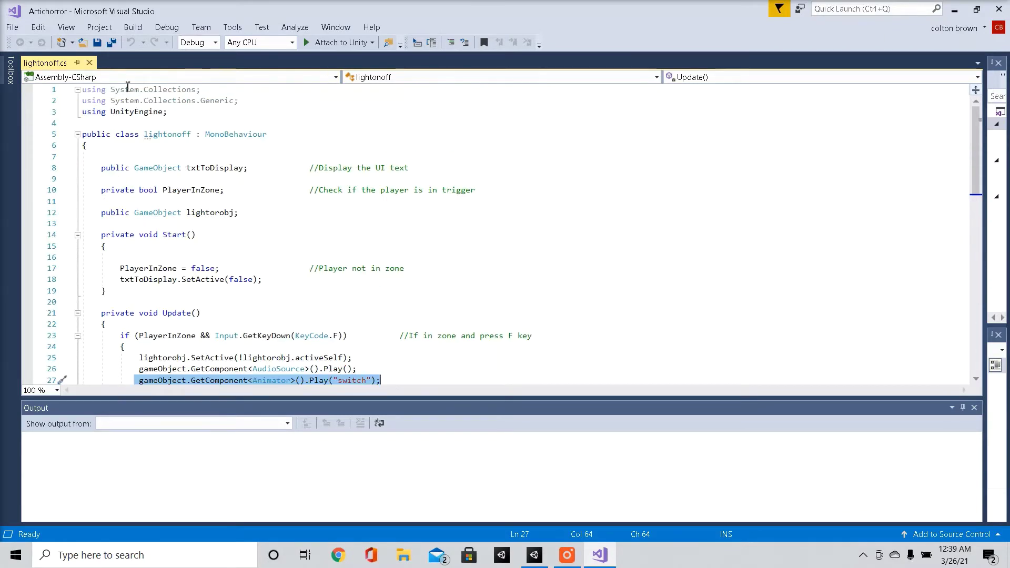
pyautogui.click(90, 62)
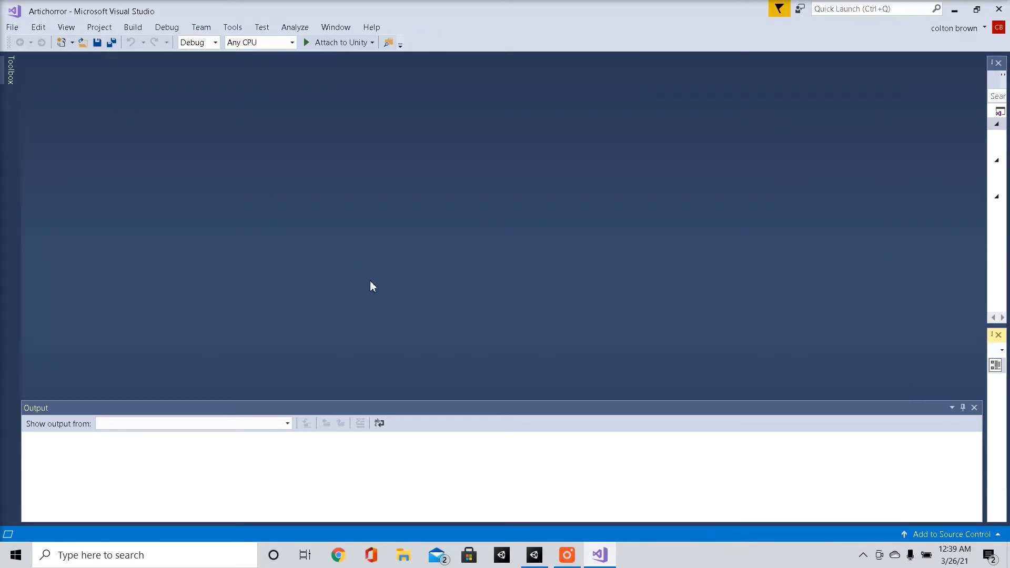
# - Return to Unity and attach the lightonoff script to the button
pyautogui.click(1000, 9)
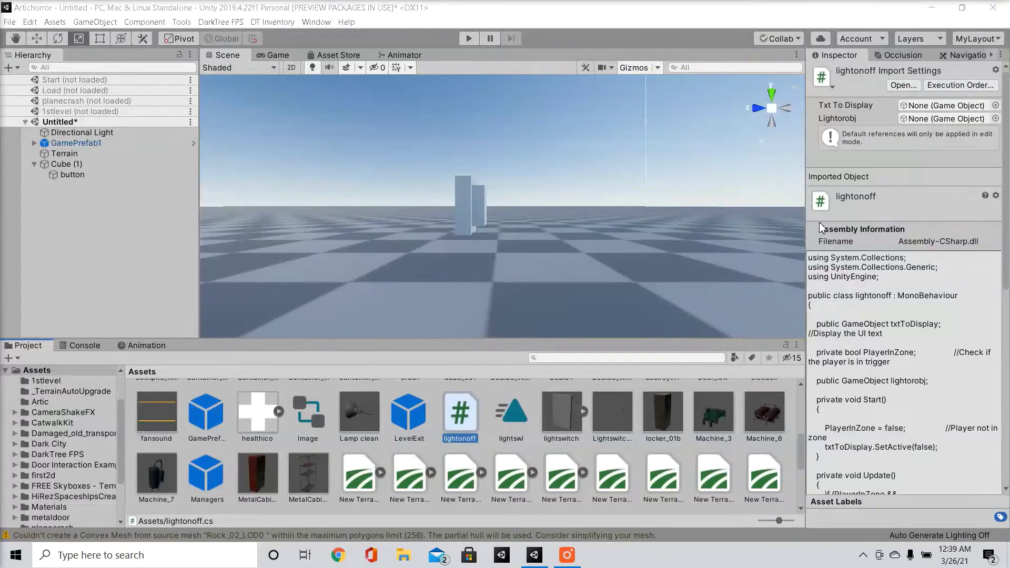
pyautogui.click(581, 562)
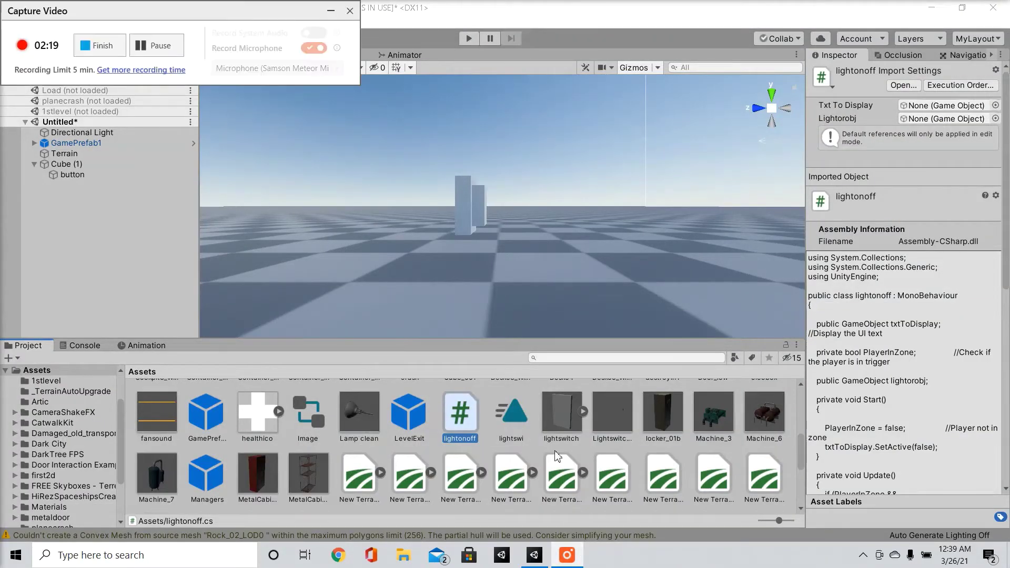
pyautogui.click(330, 10)
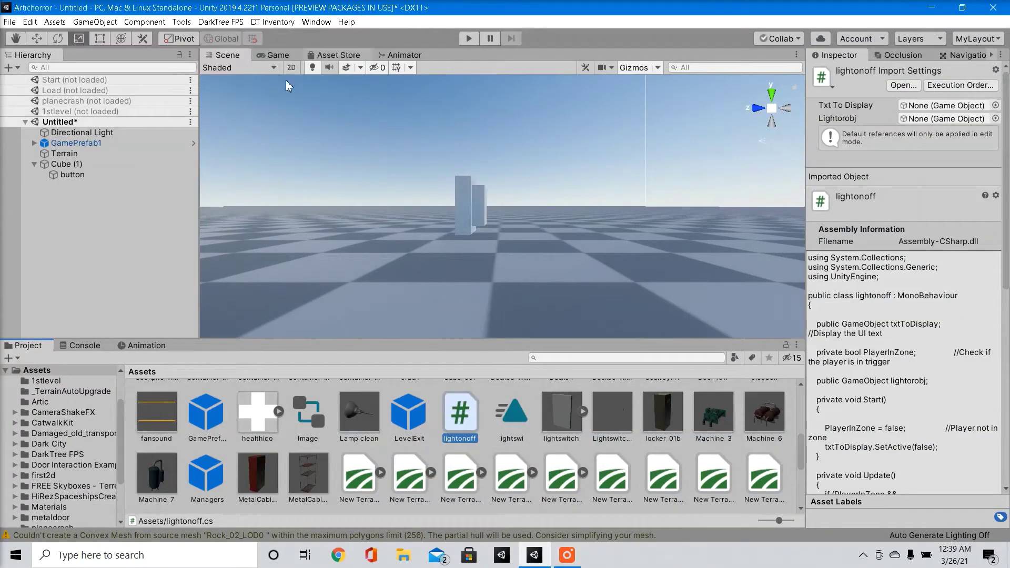
pyautogui.click(98, 173)
pyautogui.scroll(-4, 860, 398)
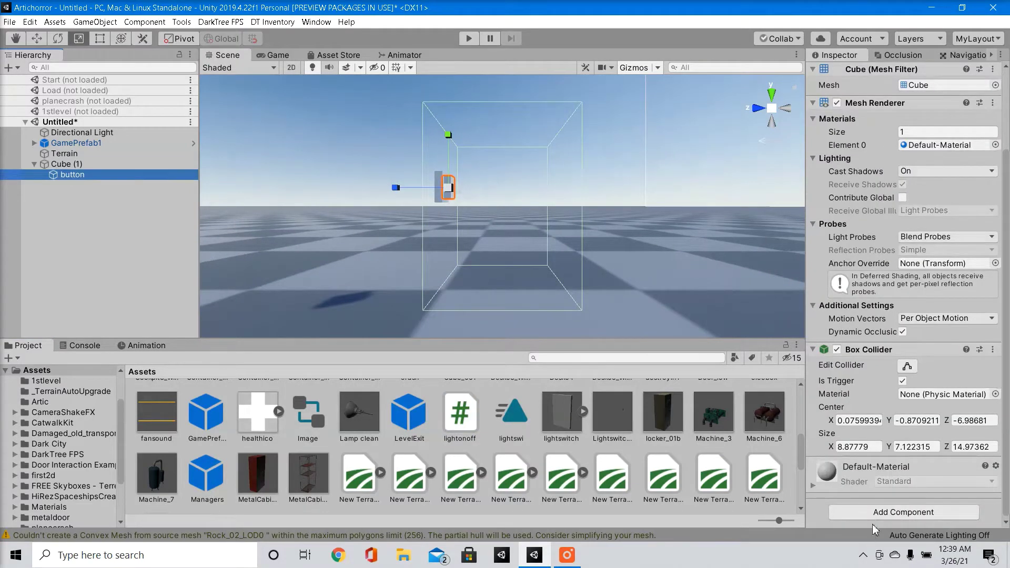
pyautogui.click(877, 513)
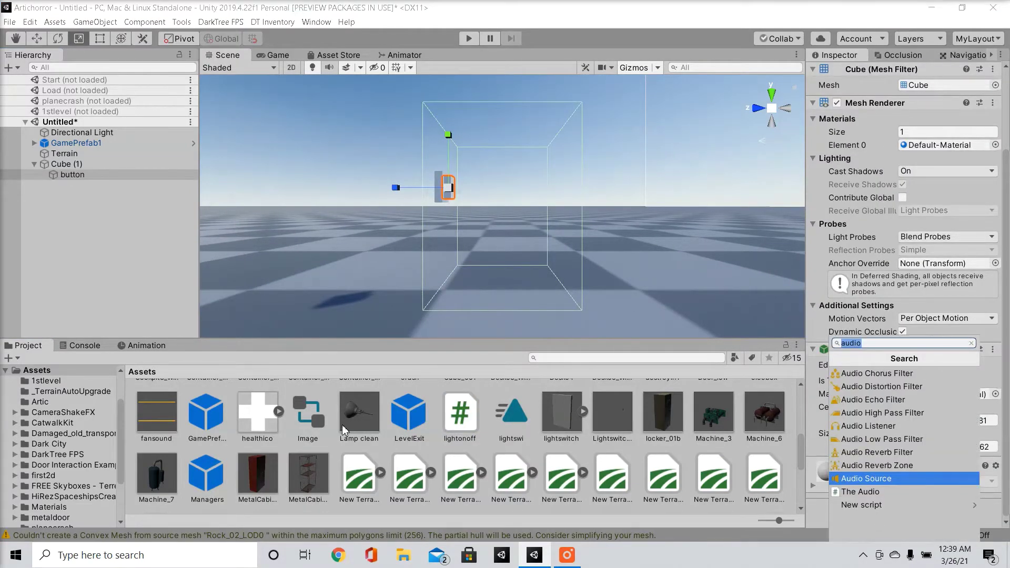
pyautogui.moveTo(460, 429); pyautogui.dragTo(866, 460)
# - Add an Audio Source to the button with Play On Awake unchecked
pyautogui.scroll(-3, 876, 494)
pyautogui.click(900, 512)
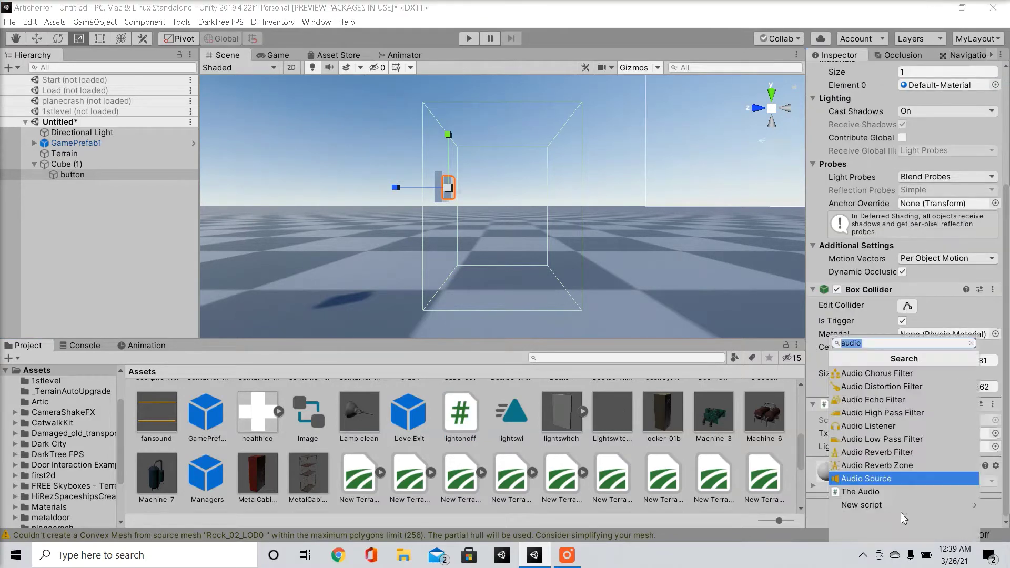
pyautogui.click(873, 478)
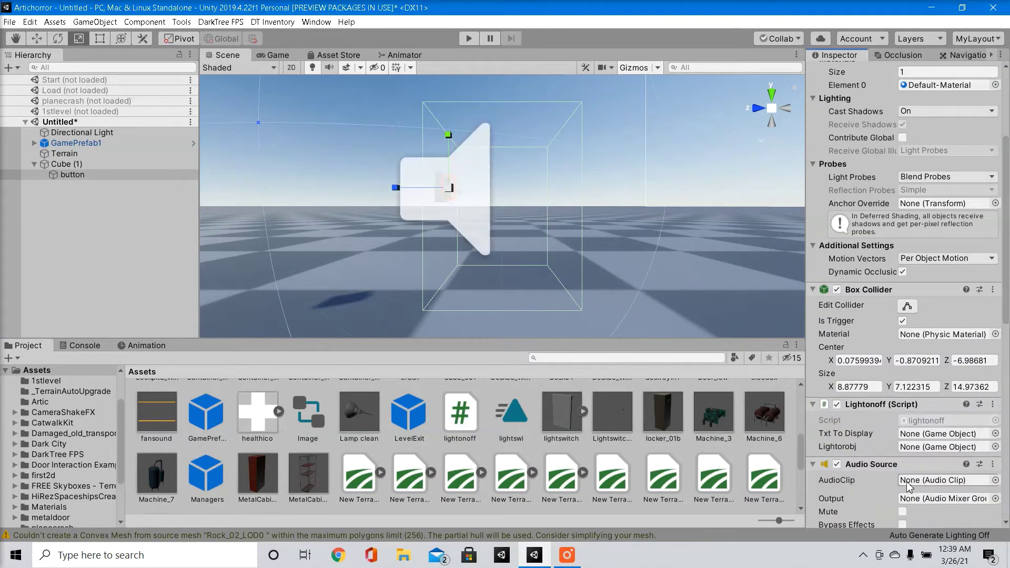
pyautogui.scroll(-5, 875, 414)
pyautogui.scroll(-2, 915, 309)
pyautogui.click(901, 209)
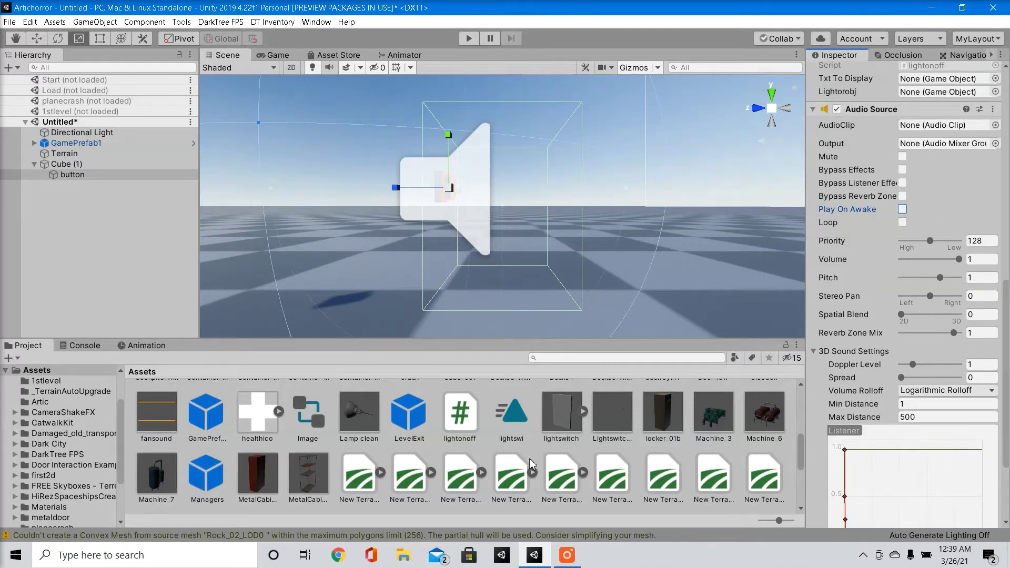
# - Assign the zapsplat household sound clip as the Audio Source's AudioClip
pyautogui.scroll(-5, 415, 463)
pyautogui.moveTo(206, 481); pyautogui.dragTo(955, 132)
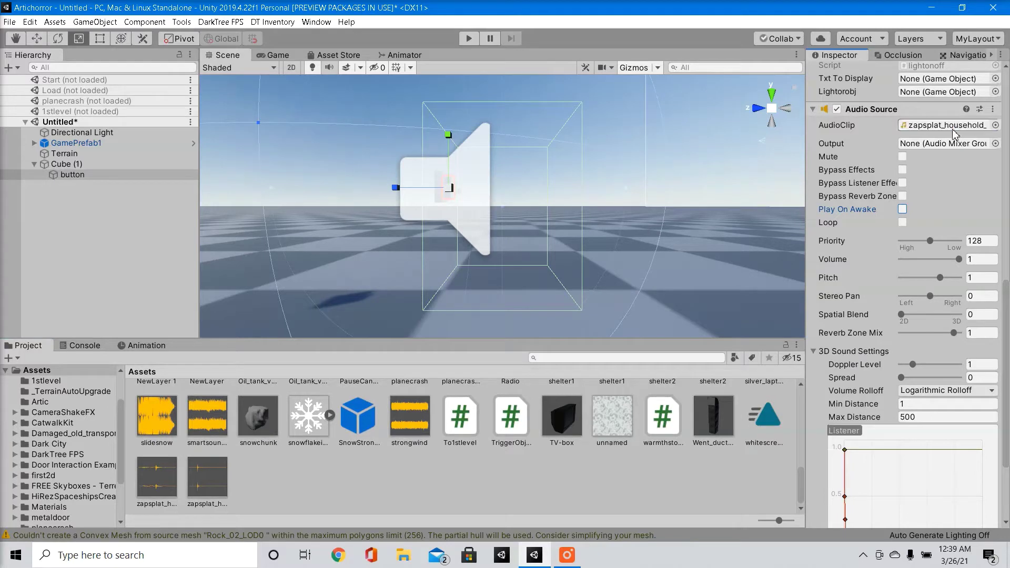
pyautogui.scroll(5, 838, 161)
pyautogui.scroll(-3, 903, 339)
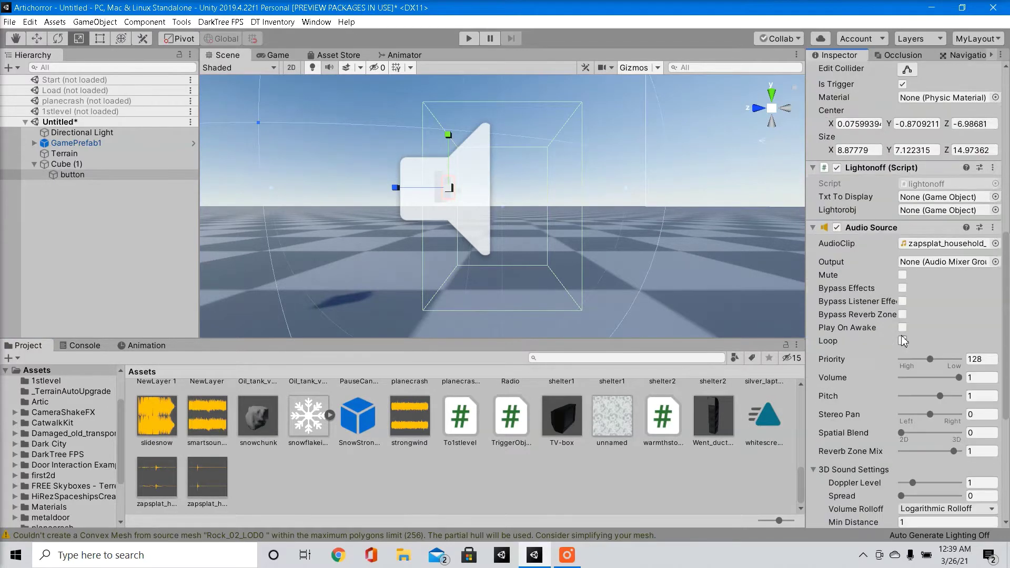
pyautogui.click(81, 175)
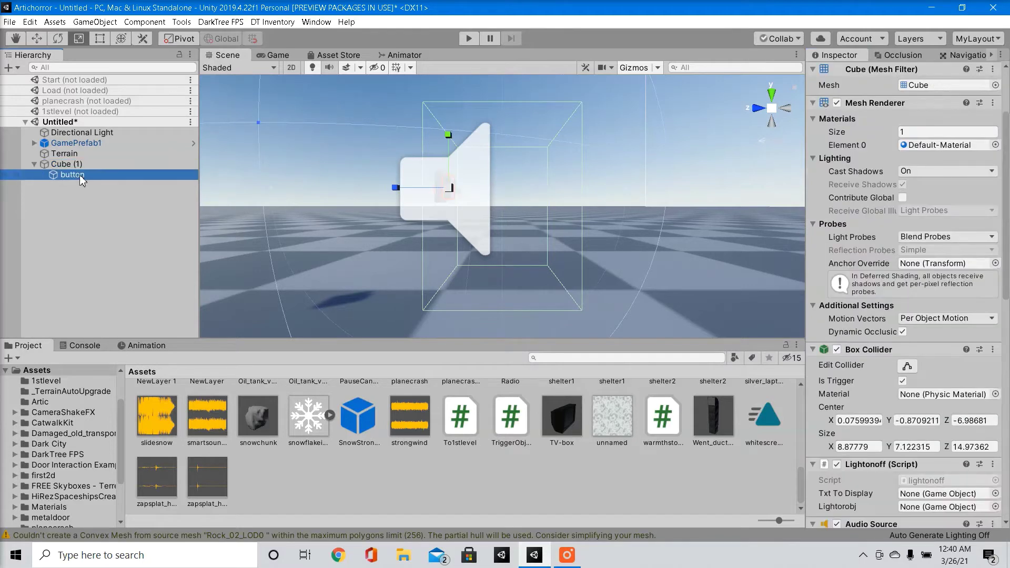
pyautogui.scroll(-5, 836, 372)
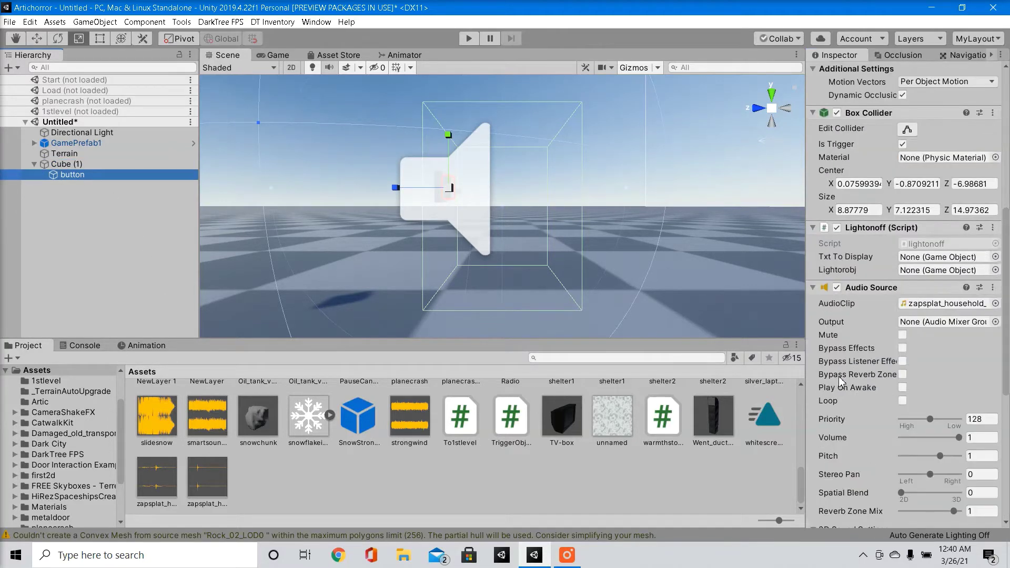
# - Create a UI Canvas with a Text element under it
pyautogui.rightClick(78, 223)
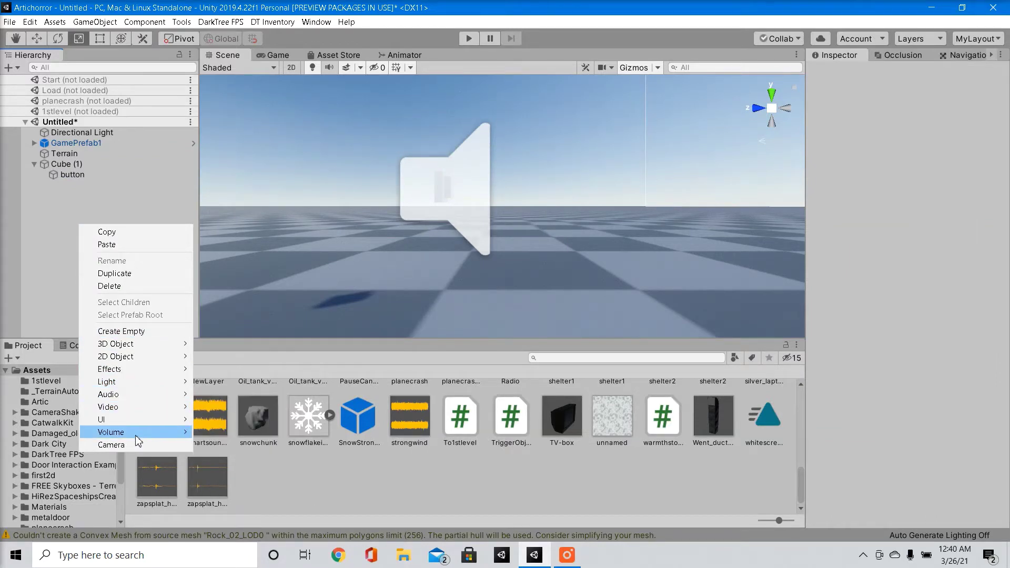
pyautogui.moveTo(136, 423)
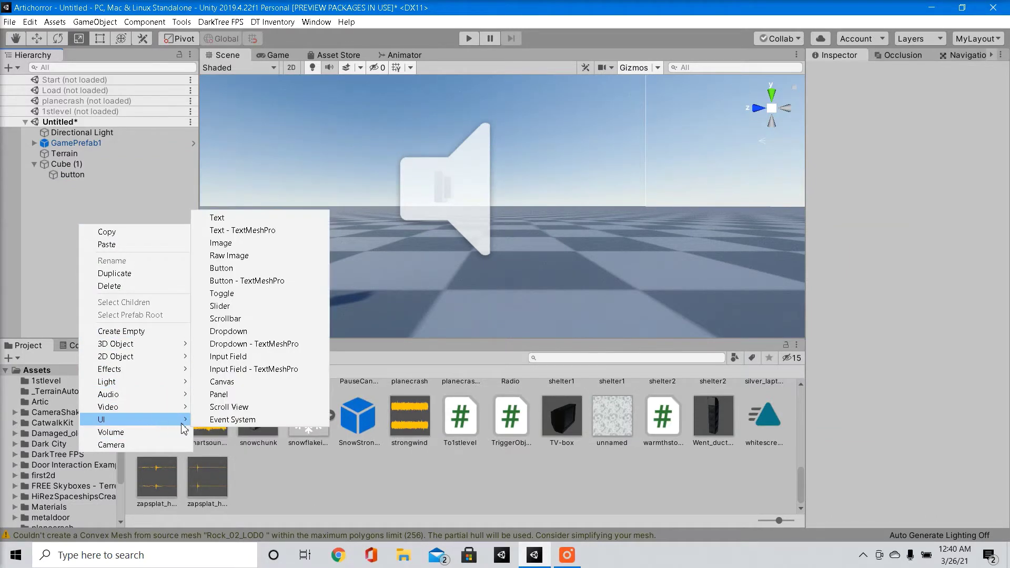
pyautogui.click(245, 383)
pyautogui.rightClick(90, 187)
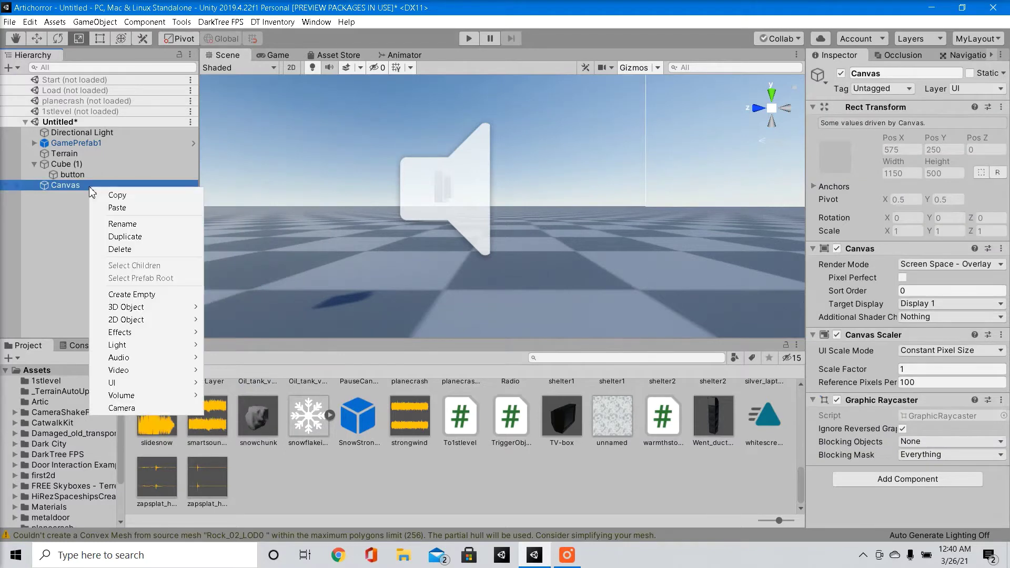
pyautogui.moveTo(166, 383)
pyautogui.click(267, 183)
pyautogui.doubleClick(94, 194)
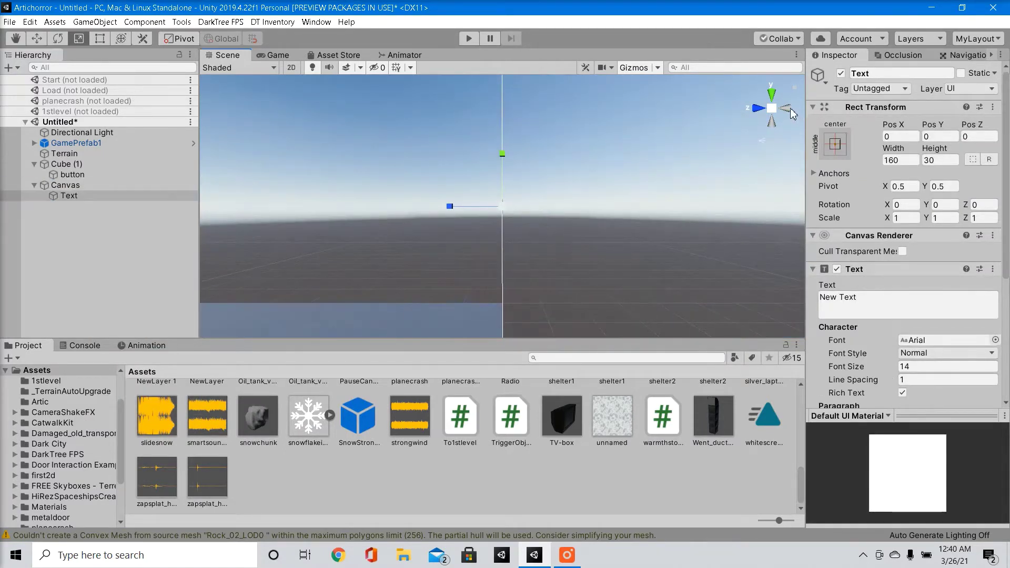
# - Replace the placeholder text with 'Use'
pyautogui.click(868, 303)
pyautogui.press('BackSpace')
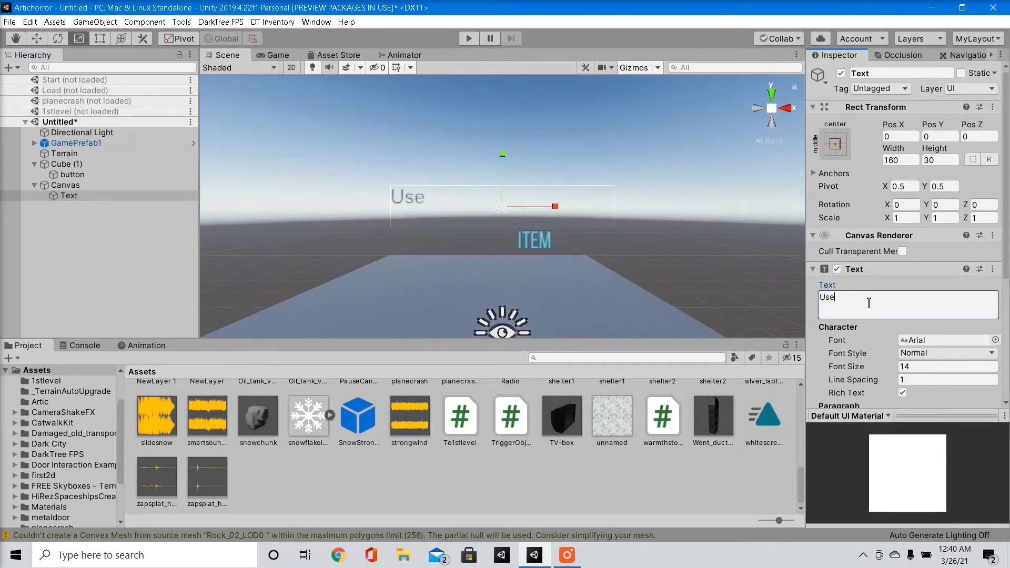
pyautogui.write('Use')
pyautogui.scroll(-5, 869, 303)
# - Set the Use text colour to white (255, 255, 255)
pyautogui.click(941, 286)
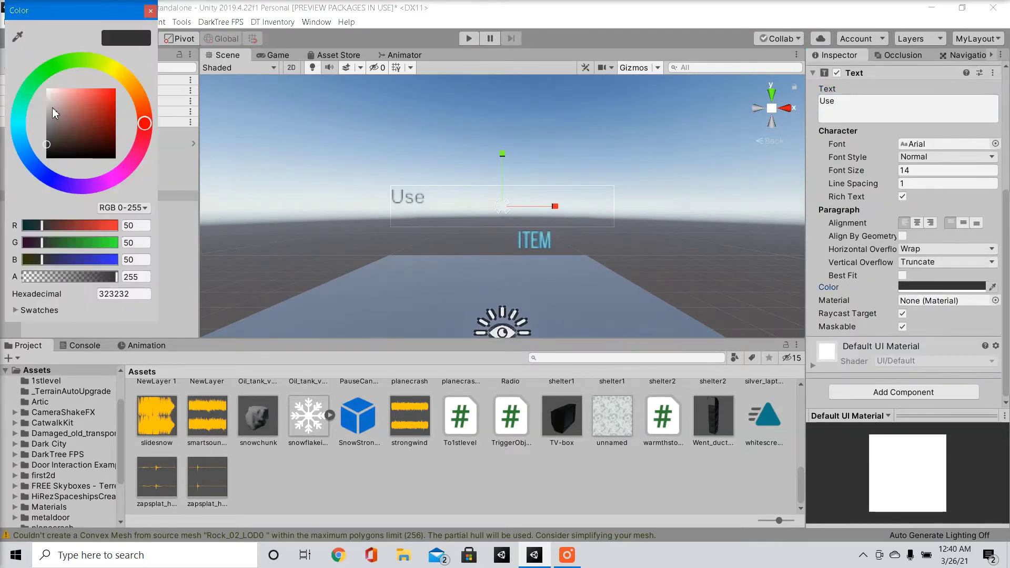
pyautogui.moveTo(52, 106); pyautogui.dragTo(46, 88)
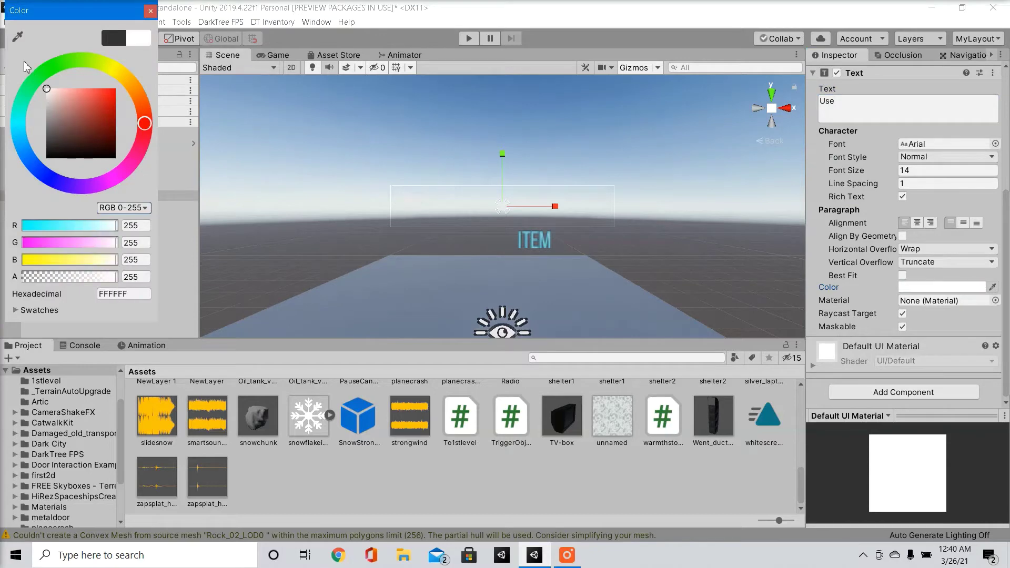
pyautogui.click(151, 10)
pyautogui.moveTo(450, 168); pyautogui.dragTo(496, 248, button='right')
pyautogui.scroll(3, 397, 181)
pyautogui.scroll(-3, 531, 231)
pyautogui.scroll(-2, 500, 247)
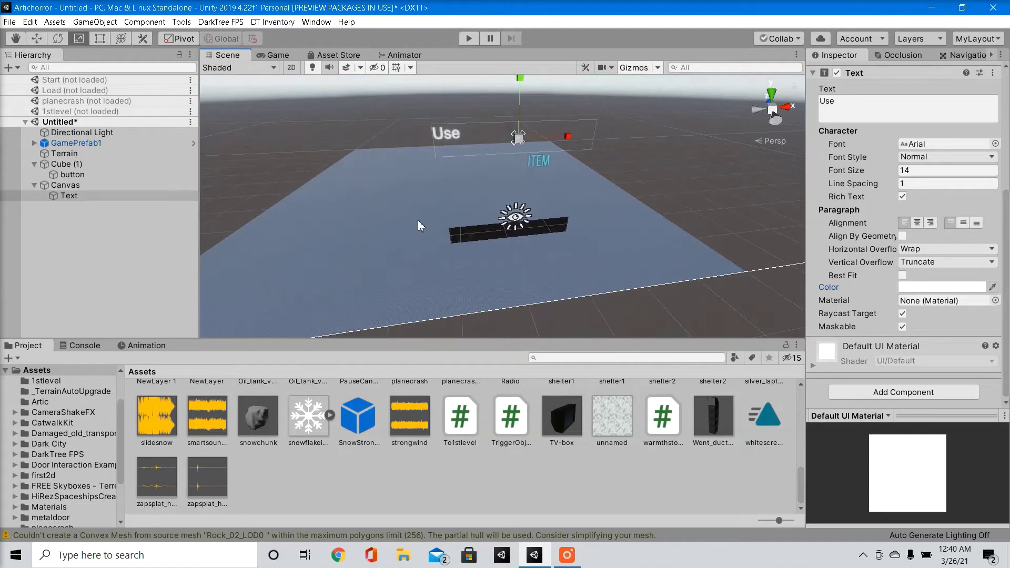
pyautogui.click(141, 248)
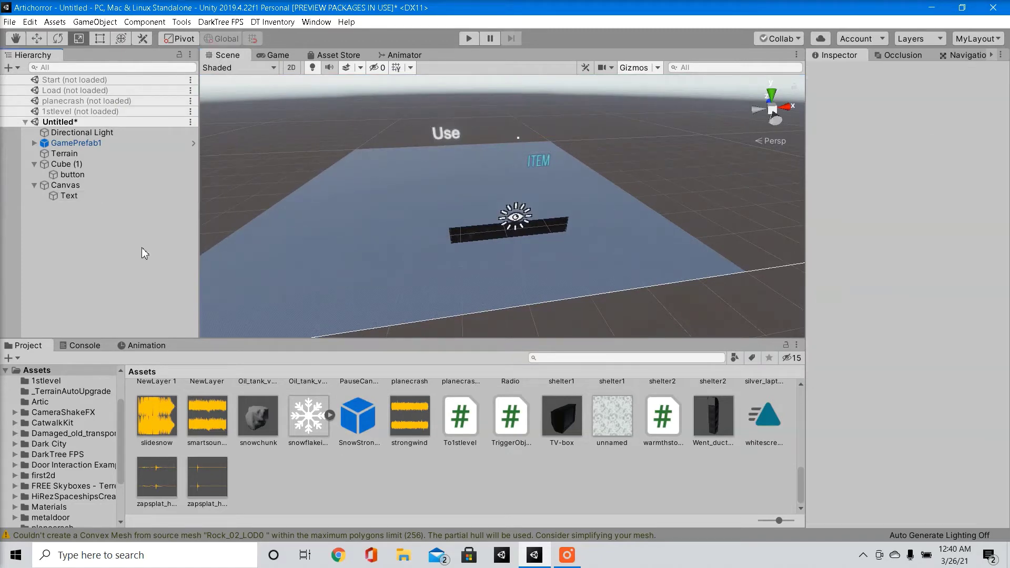
# - Deactivate the Text object so 'Use' is hidden
pyautogui.click(89, 195)
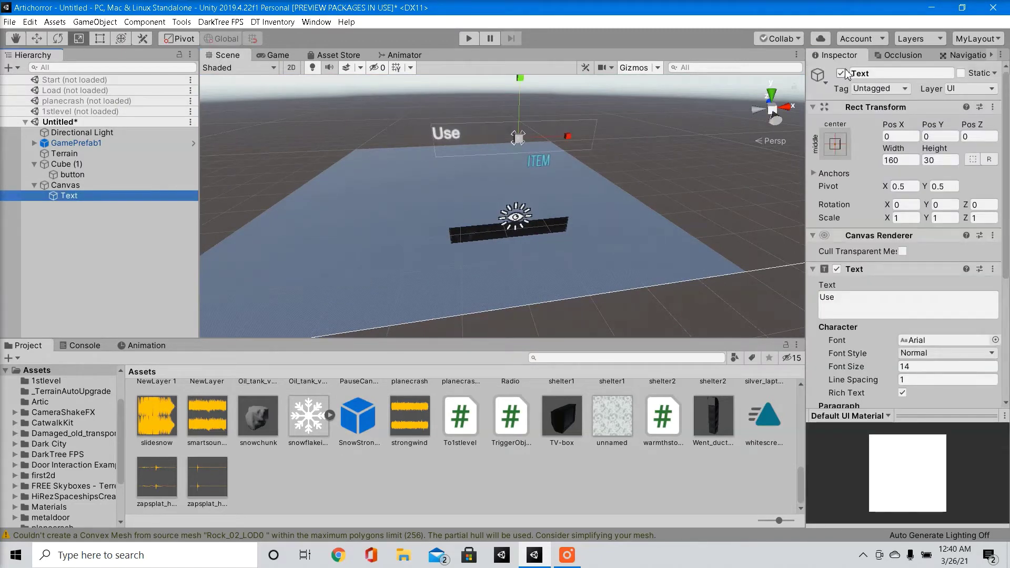
pyautogui.click(841, 73)
pyautogui.click(96, 242)
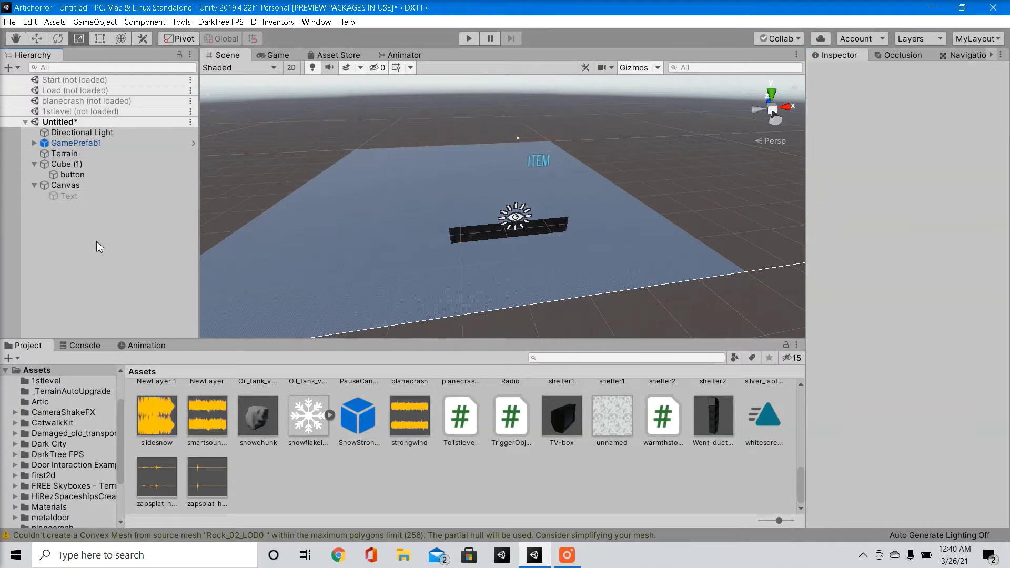
# - Assign the Text object to the button's Lightonoff Txt To Display field
pyautogui.doubleClick(88, 173)
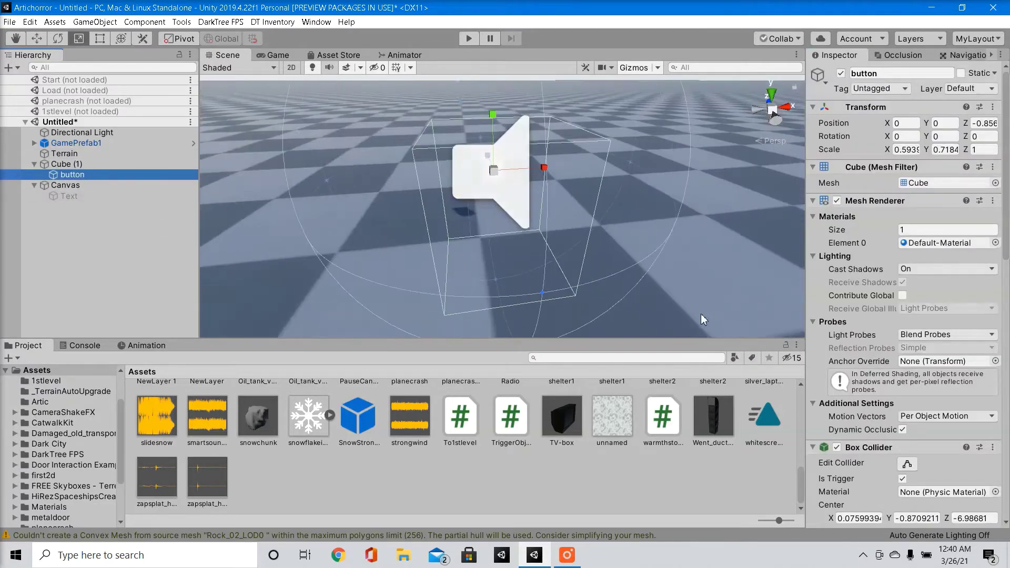
pyautogui.scroll(-5, 853, 367)
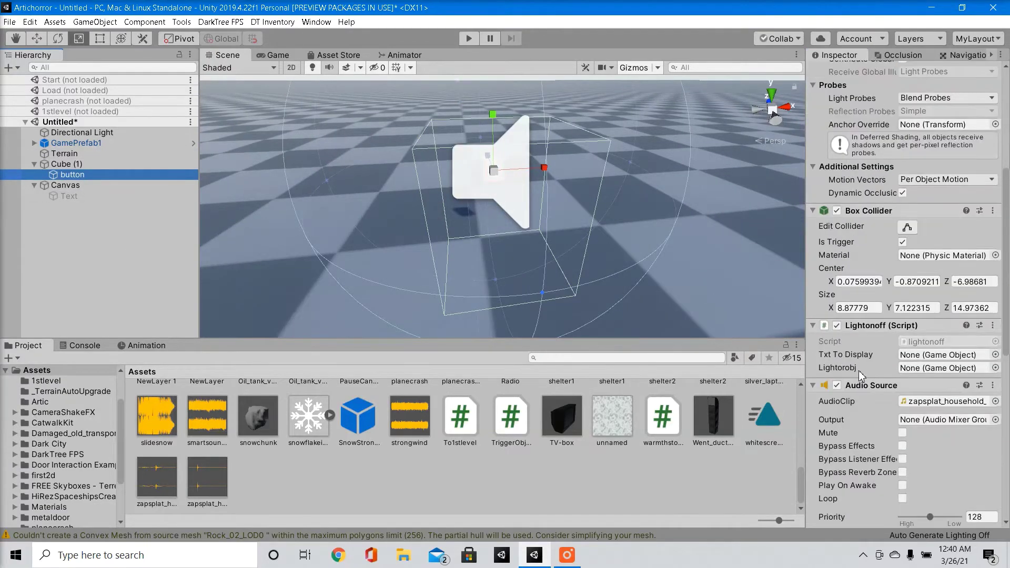
pyautogui.moveTo(58, 197); pyautogui.dragTo(932, 357)
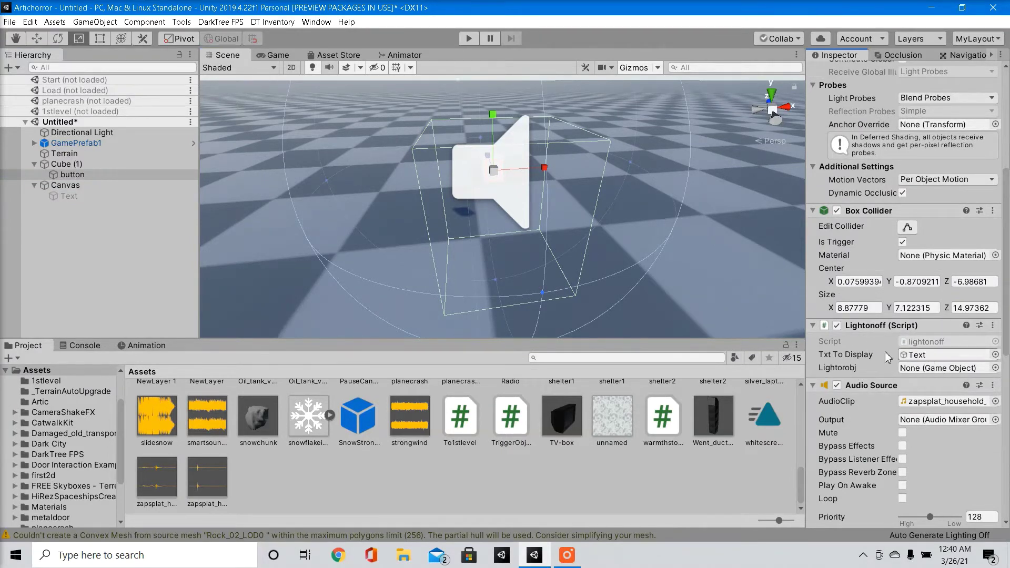
pyautogui.click(128, 223)
# - Create a Spot Light and raise it above the floor, checking it in the Game view
pyautogui.rightClick(77, 213)
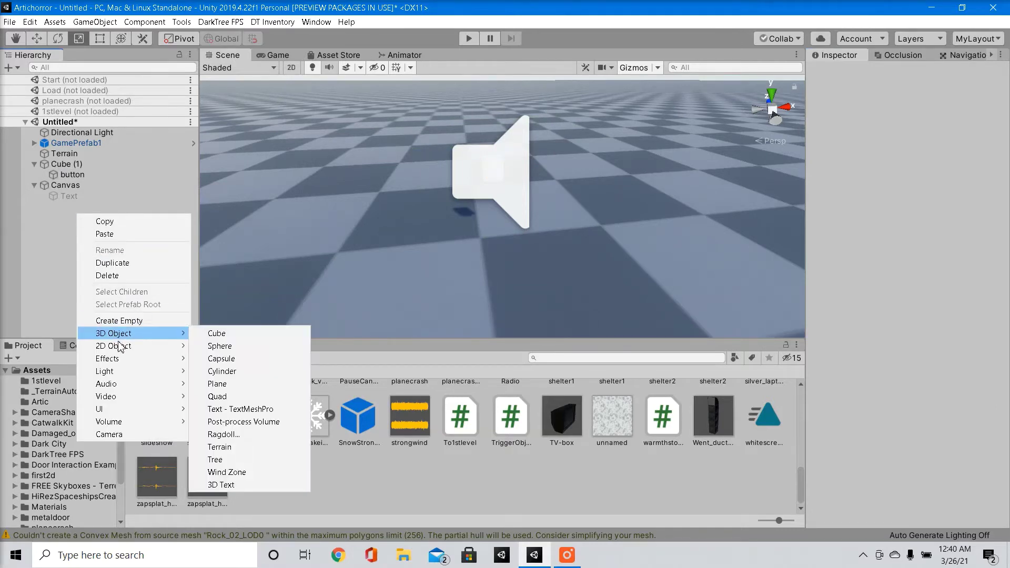
pyautogui.moveTo(127, 372)
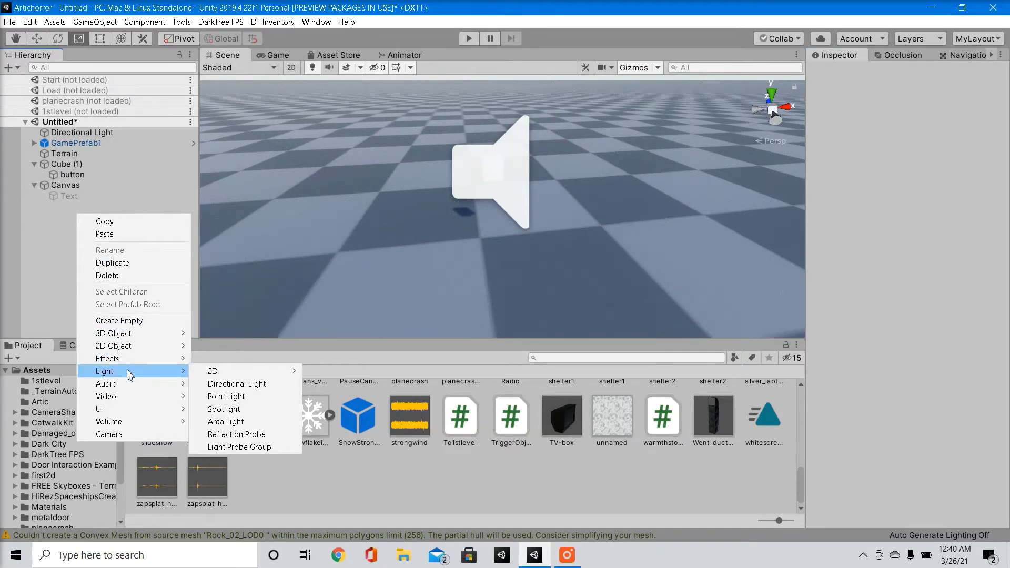
pyautogui.click(231, 409)
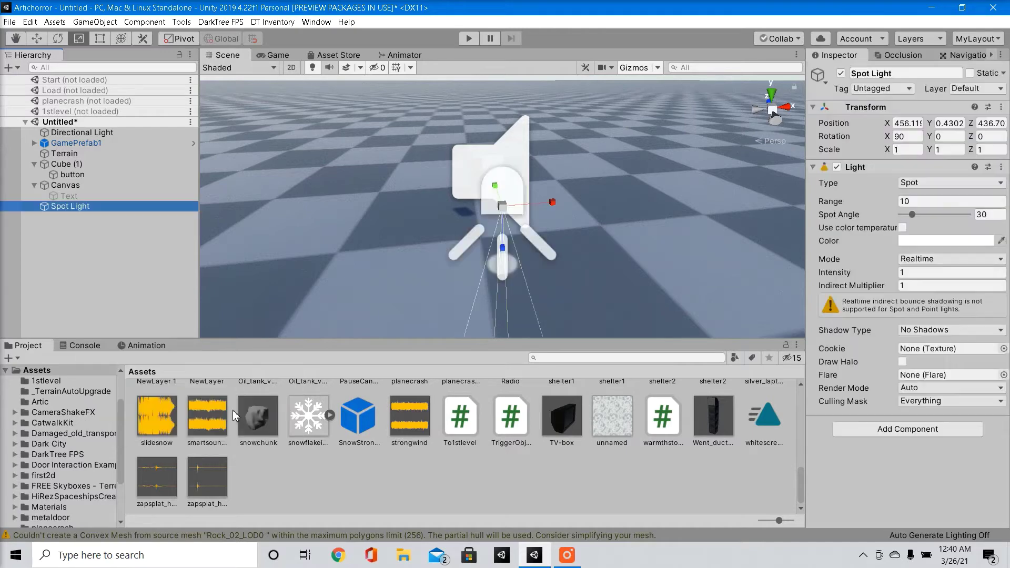
pyautogui.moveTo(516, 255); pyautogui.dragTo(437, 289, button='right')
pyautogui.press('w')
pyautogui.moveTo(457, 250); pyautogui.dragTo(614, 254)
pyautogui.moveTo(566, 181); pyautogui.dragTo(609, 74)
pyautogui.click(278, 55)
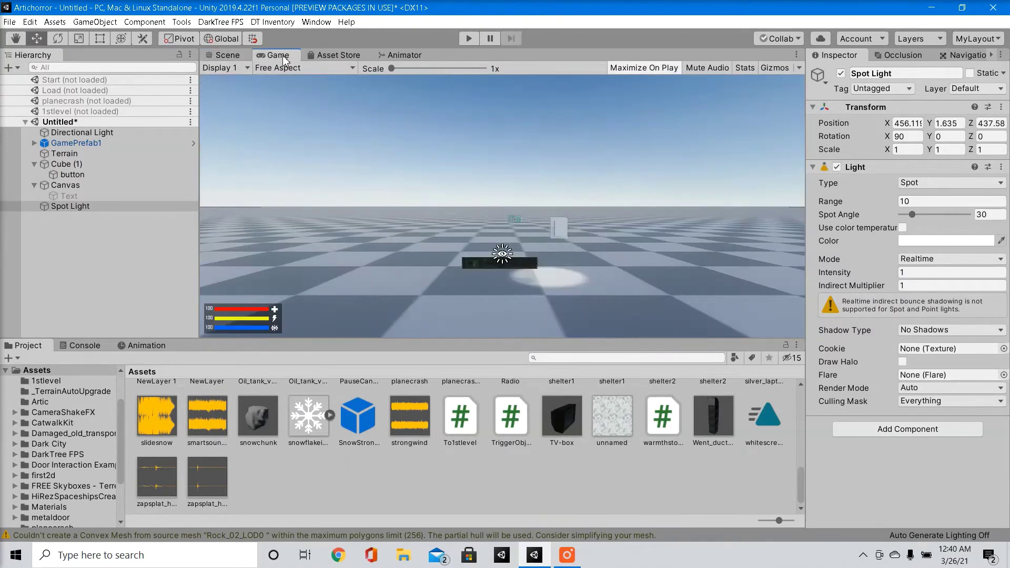
pyautogui.click(224, 57)
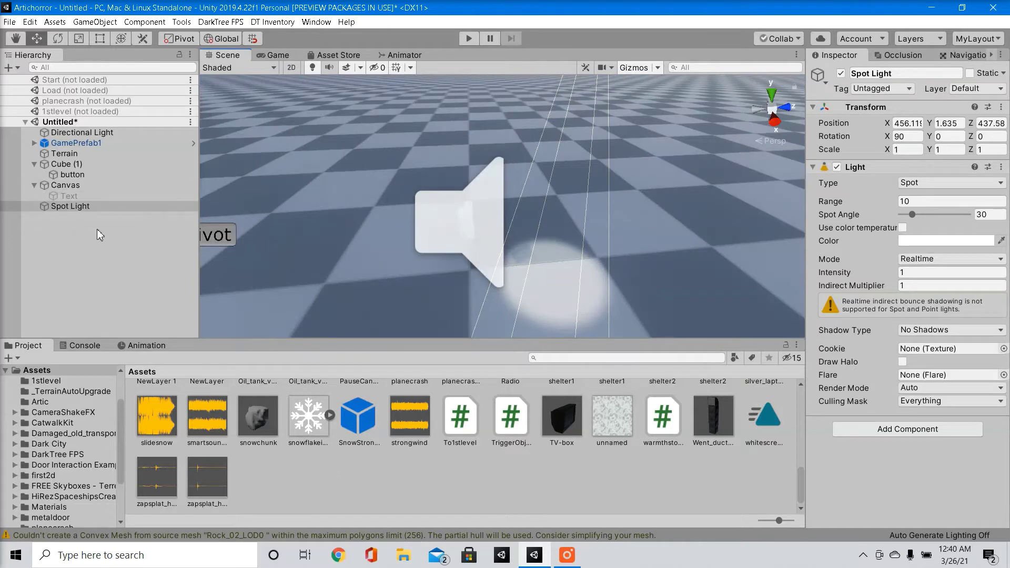
# - Disable the Spot Light and assign it to the button's Lightonoff Lightobj field
pyautogui.click(88, 208)
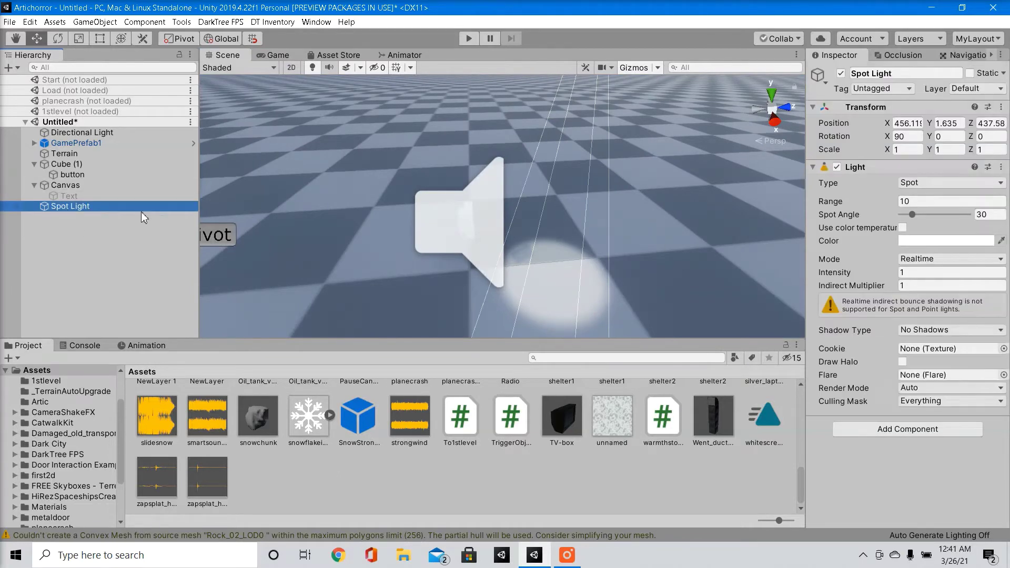
pyautogui.click(840, 73)
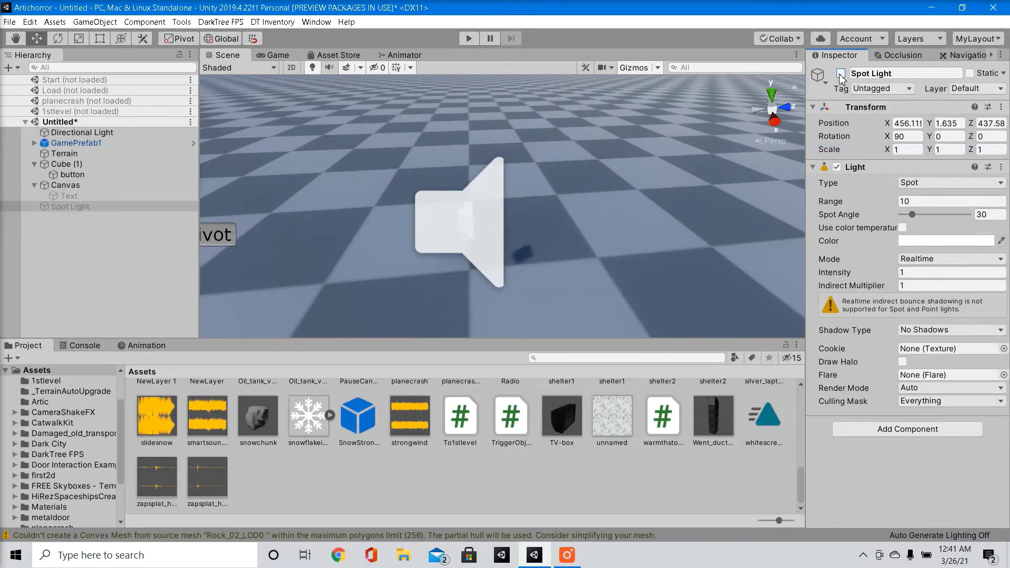
pyautogui.doubleClick(87, 174)
pyautogui.scroll(-10, 970, 341)
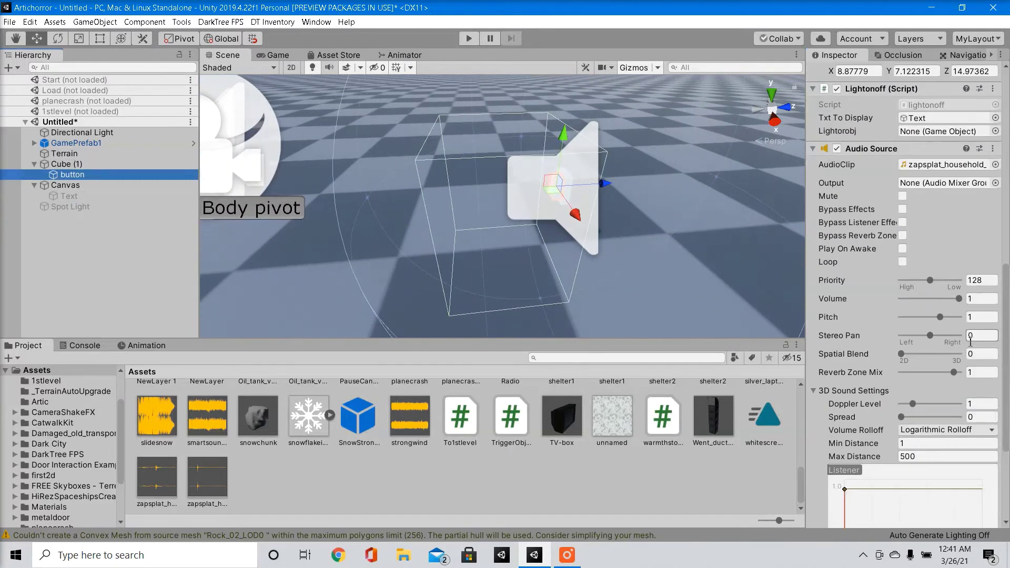
pyautogui.moveTo(79, 207); pyautogui.dragTo(929, 137)
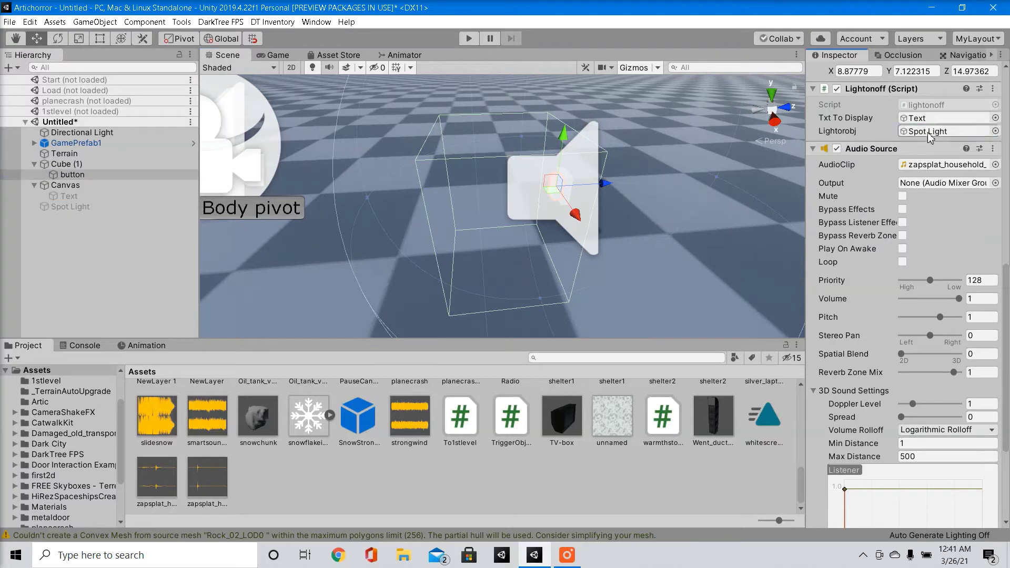
pyautogui.click(138, 232)
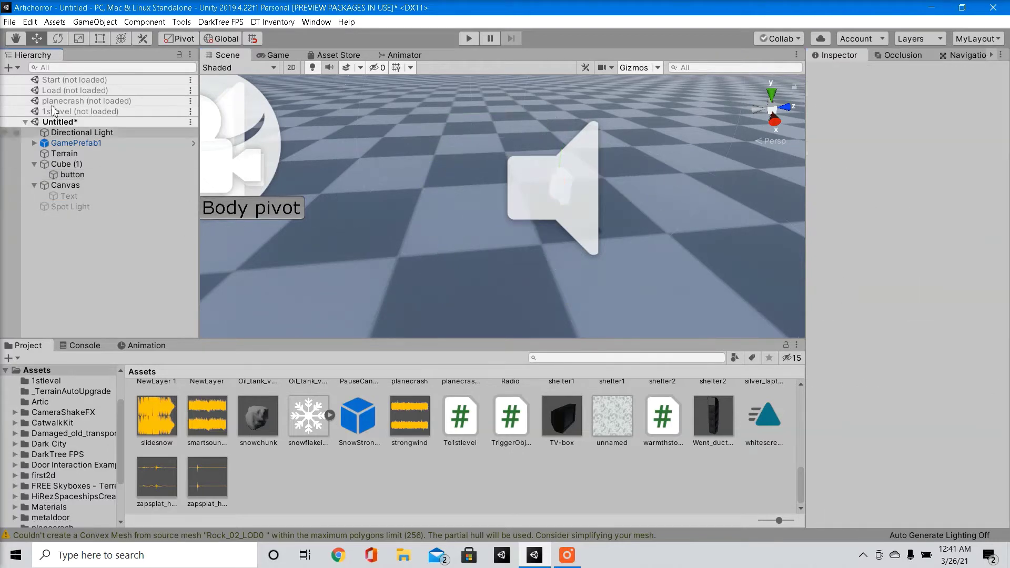
# - Create a new animation clip for the button named button.anim, replacing the existing file
pyautogui.click(102, 175)
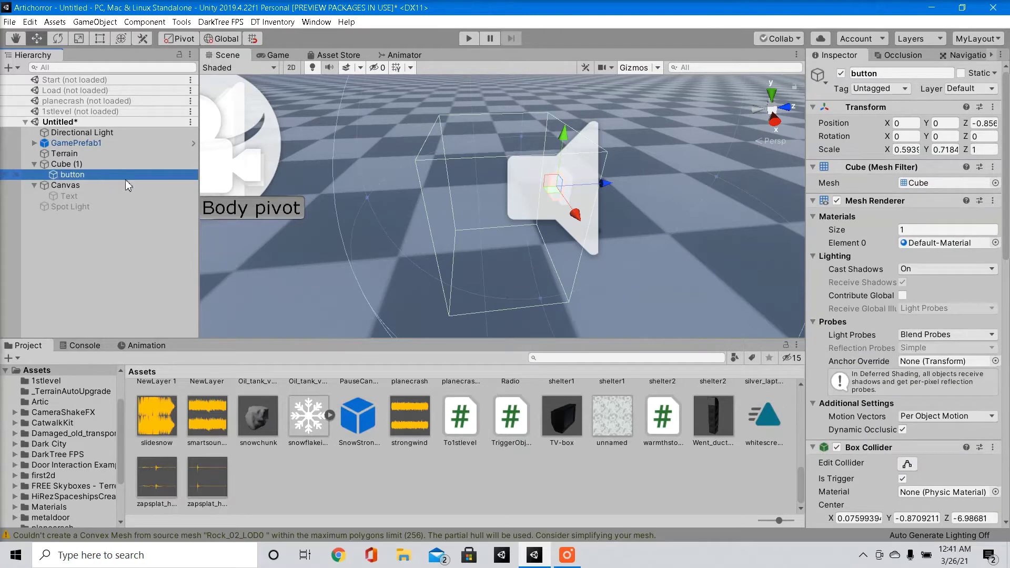
pyautogui.click(154, 344)
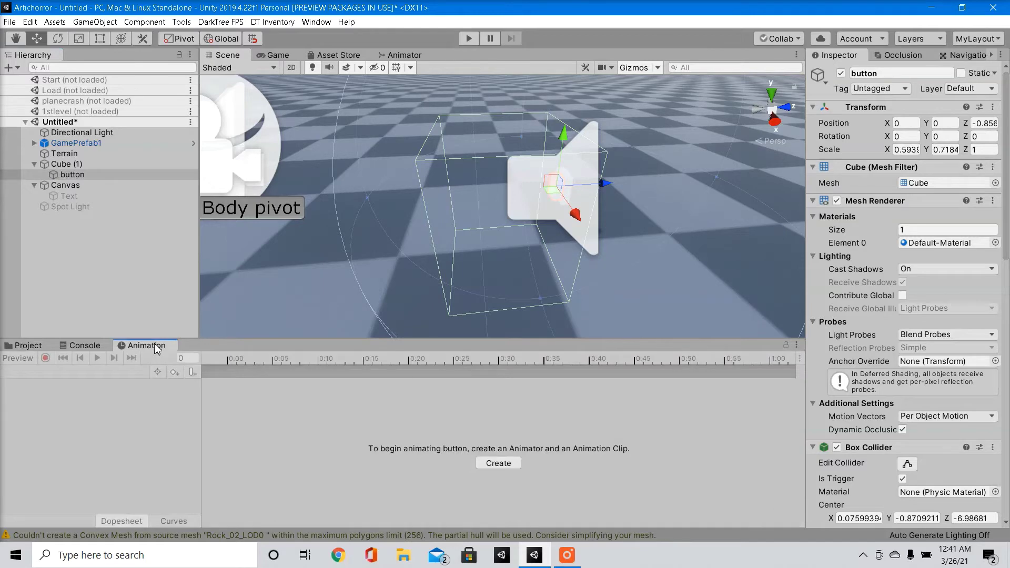
pyautogui.click(492, 463)
pyautogui.write('button')
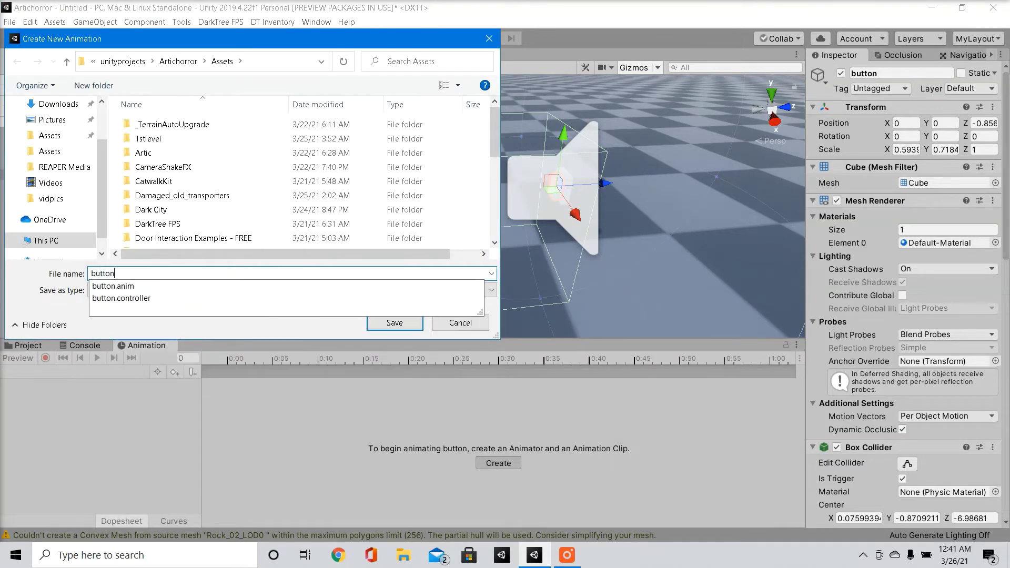
pyautogui.press('Return')
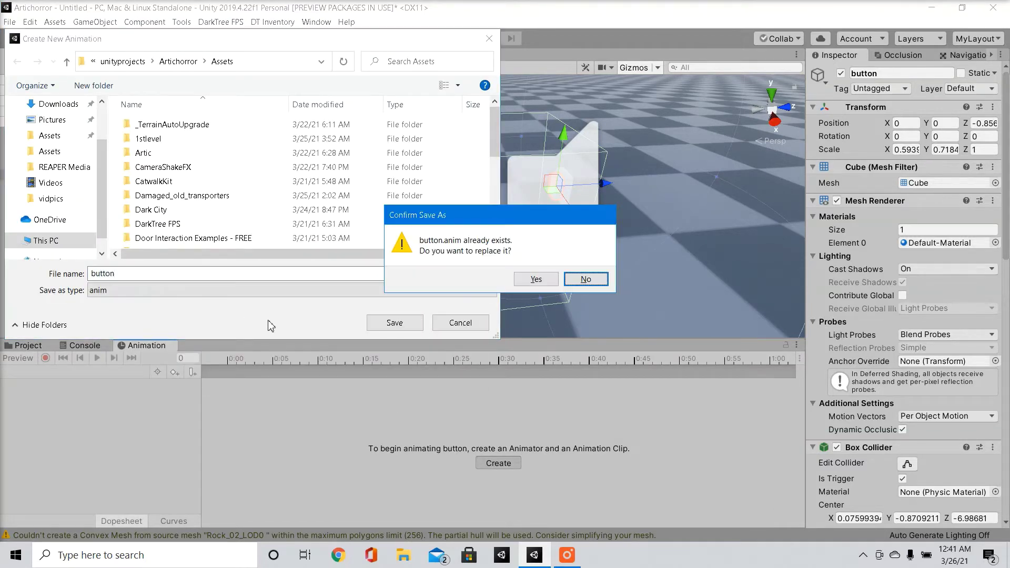
pyautogui.click(535, 279)
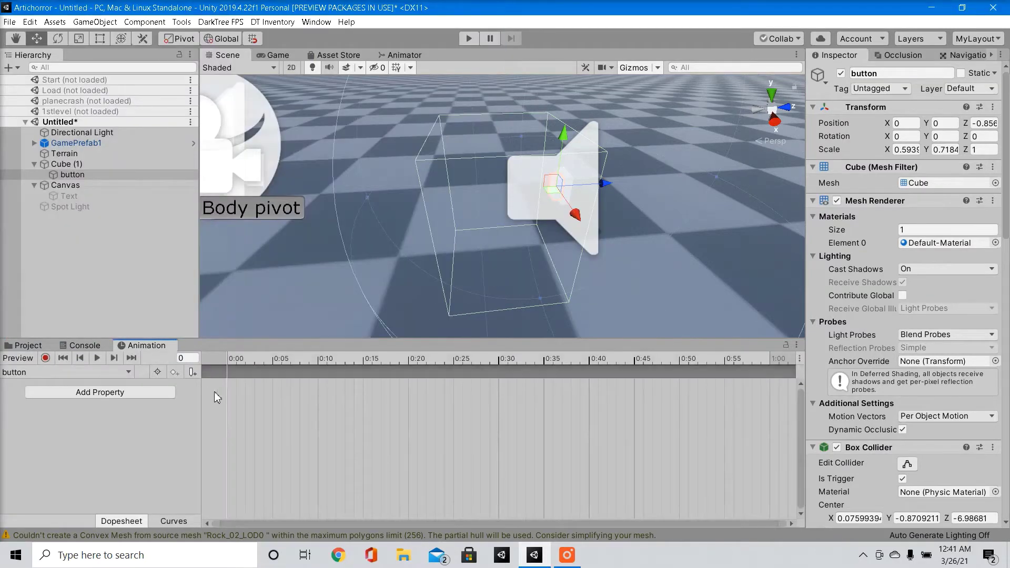
# - Record Position keyframes that push the button along Z at 1:00 and return it at 2:00
pyautogui.click(46, 358)
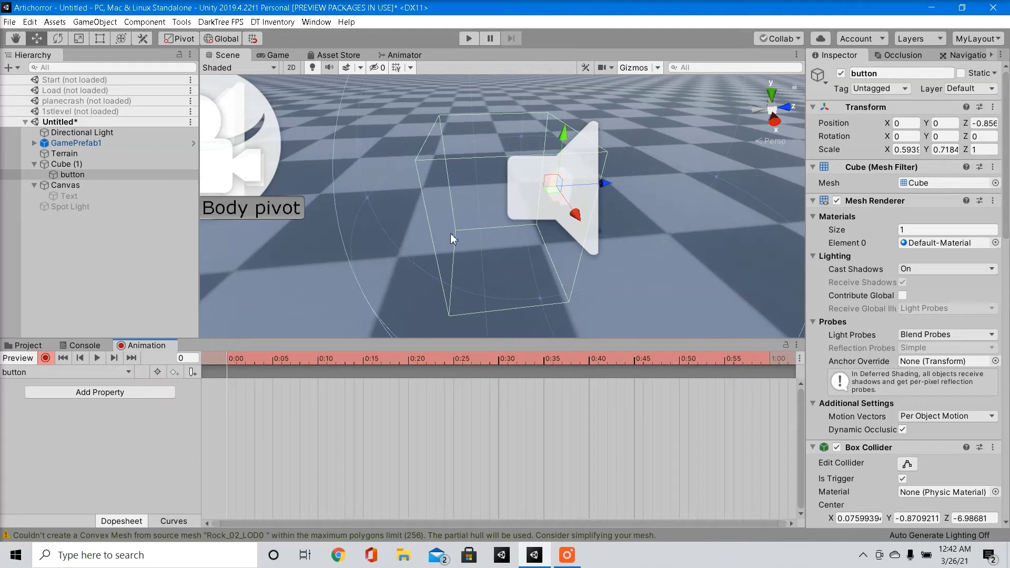
pyautogui.doubleClick(66, 164)
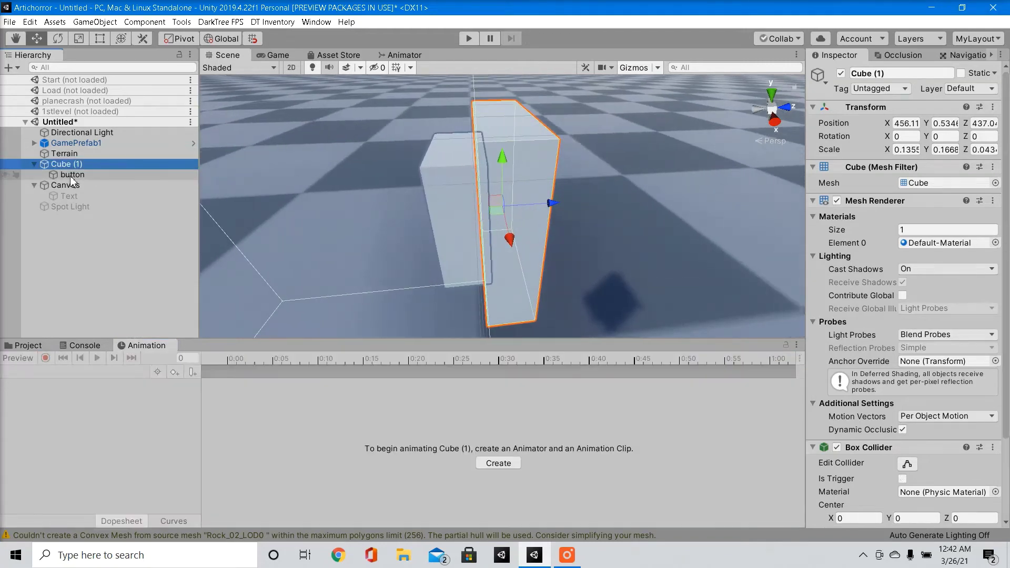
pyautogui.click(71, 175)
pyautogui.click(45, 358)
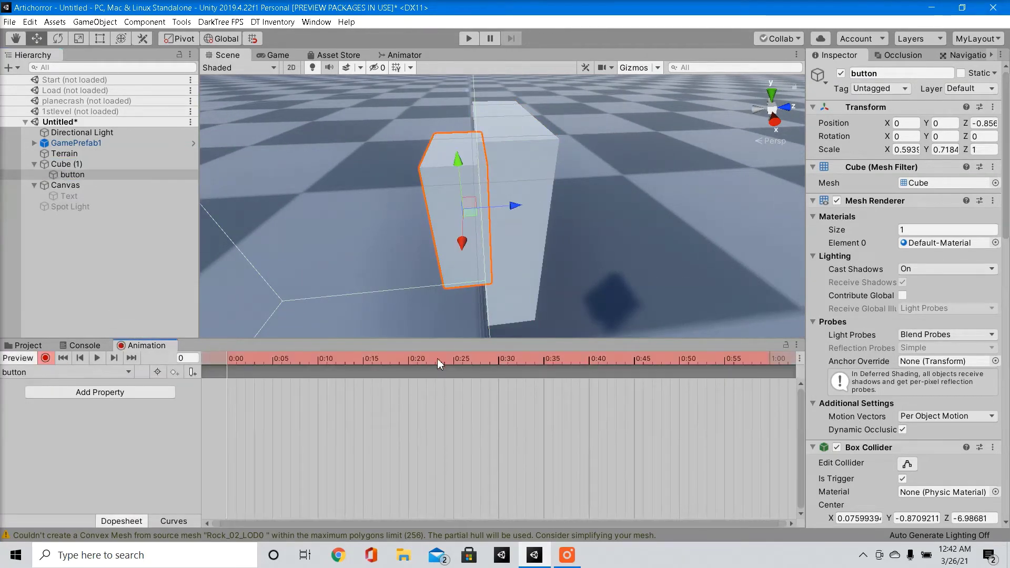
pyautogui.click(769, 362)
pyautogui.moveTo(512, 203); pyautogui.dragTo(543, 213)
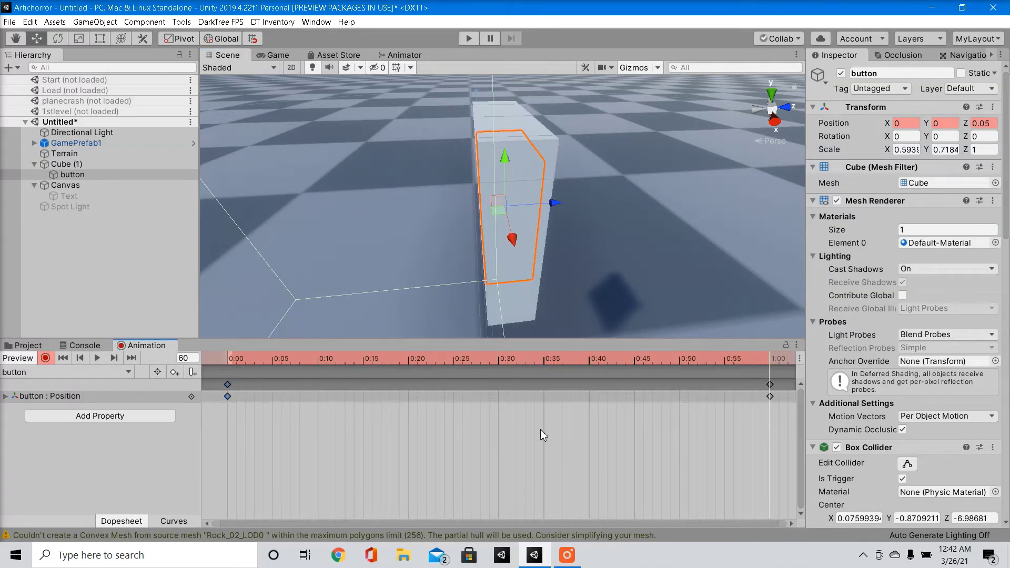
pyautogui.scroll(-5, 659, 406)
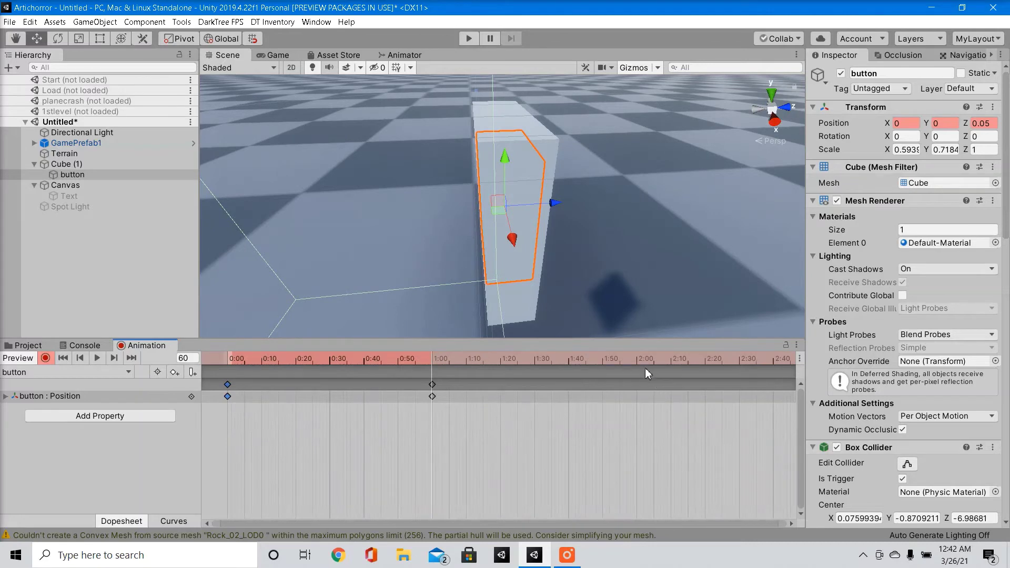
pyautogui.click(637, 367)
pyautogui.hotkey('ctrl', 'v')
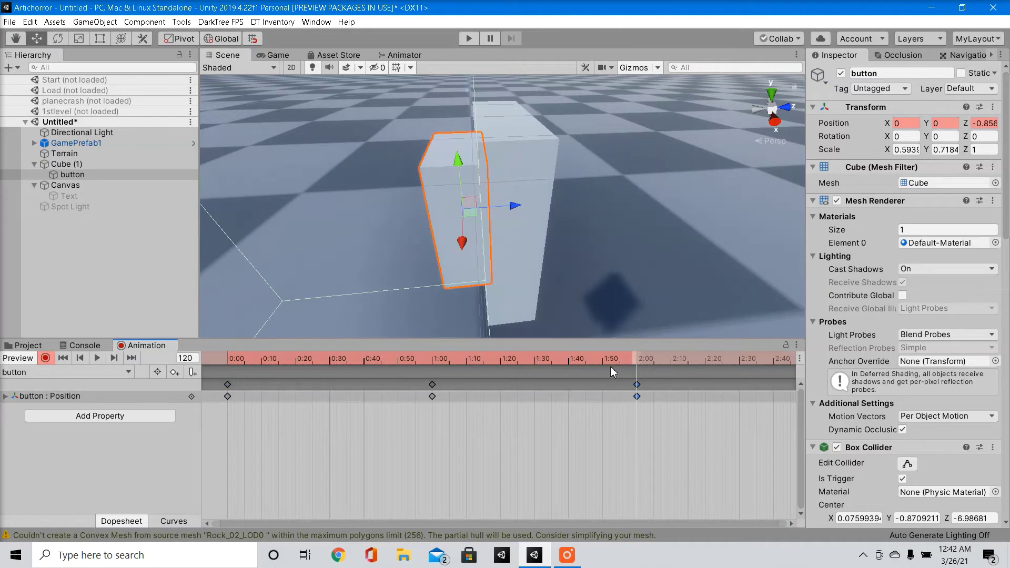
# - Preview the press animation, then stop recording and playback
pyautogui.click(90, 361)
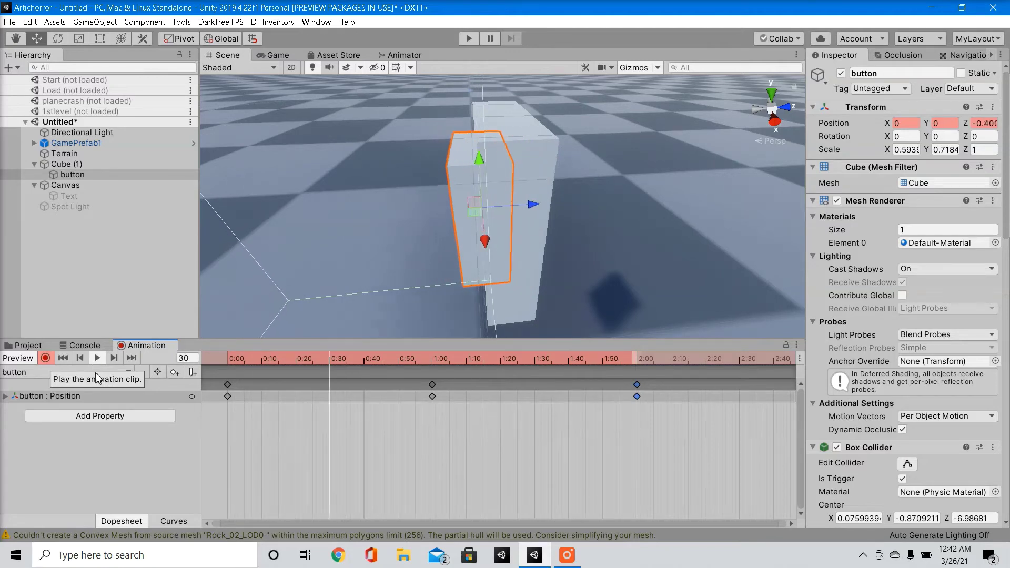
pyautogui.click(45, 358)
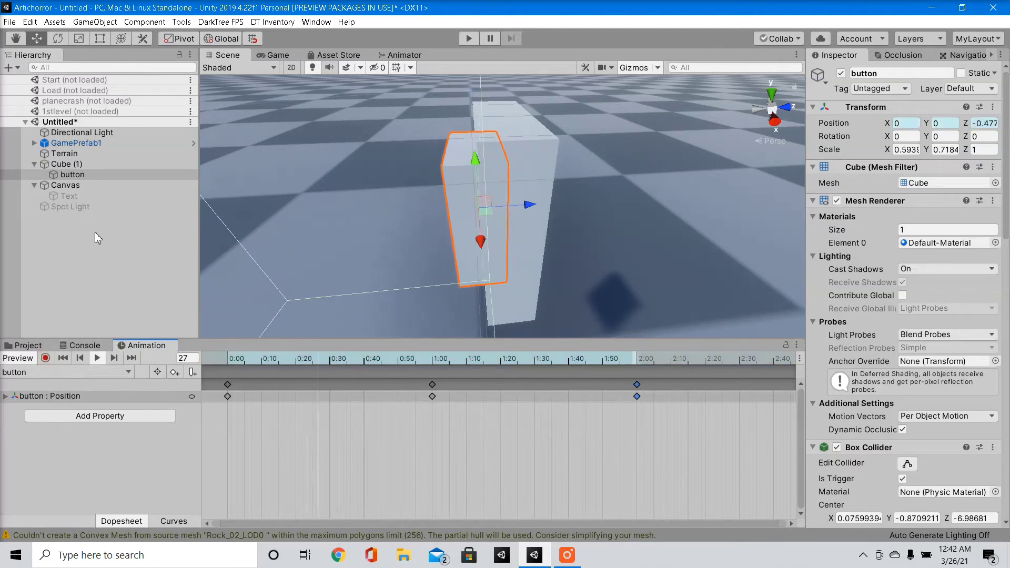
pyautogui.click(99, 165)
# - Select the button object and open its 'button 1' animator controller
pyautogui.click(99, 174)
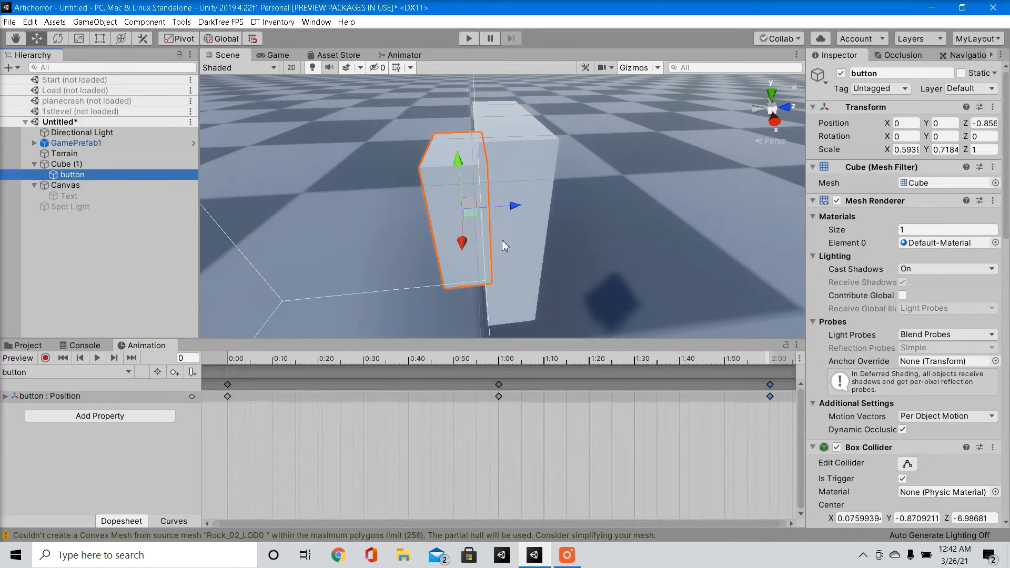
pyautogui.scroll(-10, 904, 401)
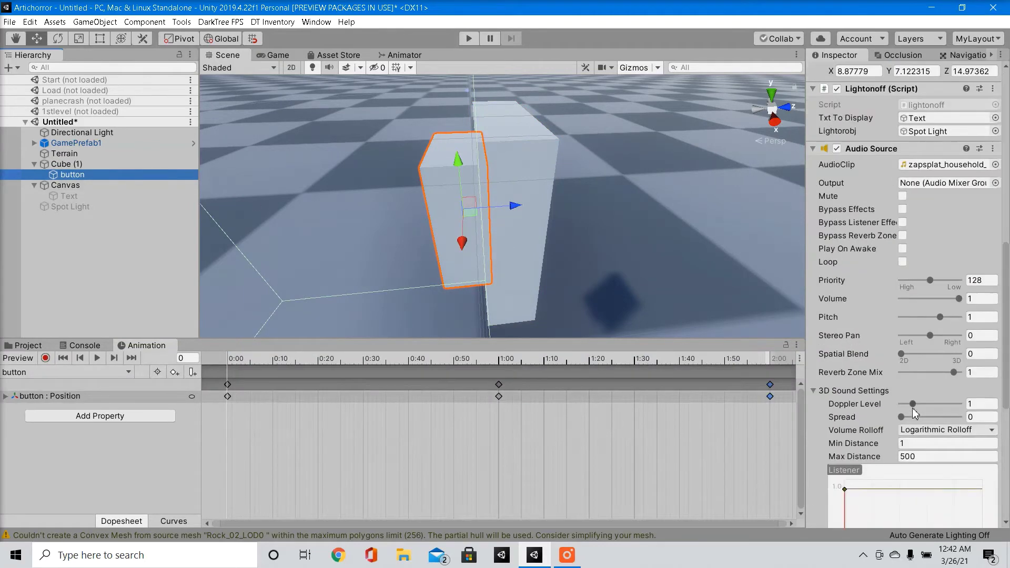
pyautogui.scroll(-10, 912, 413)
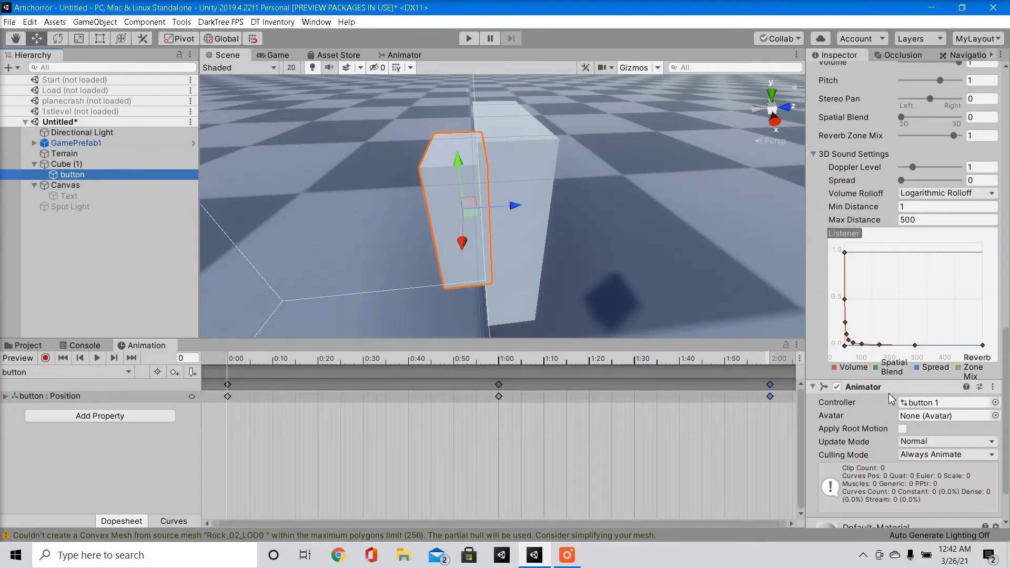
pyautogui.scroll(-2, 894, 368)
pyautogui.doubleClick(925, 341)
# - Delete the old button state and add a new empty state named idle
pyautogui.click(539, 182)
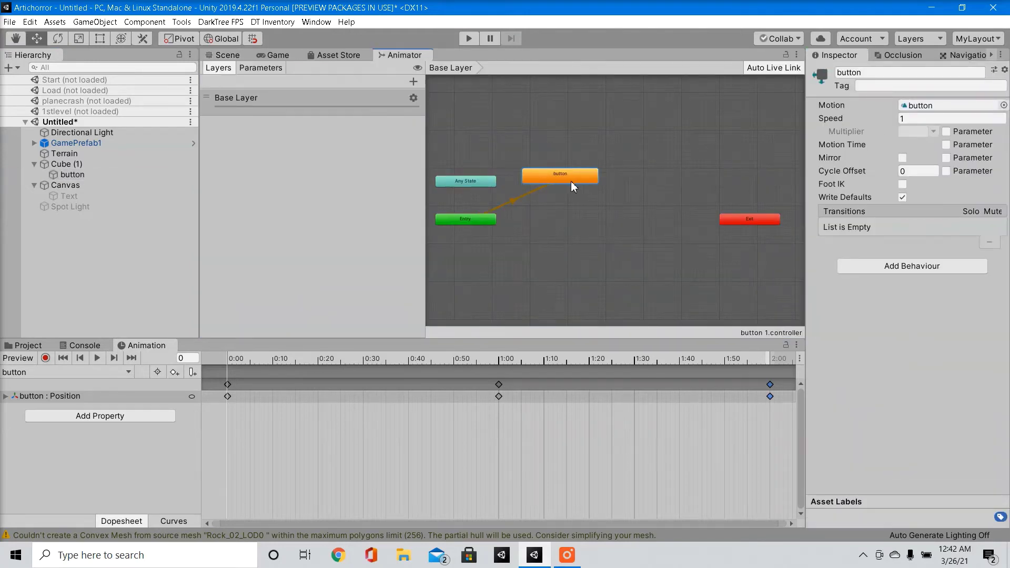
pyautogui.press('Delete')
pyautogui.rightClick(571, 182)
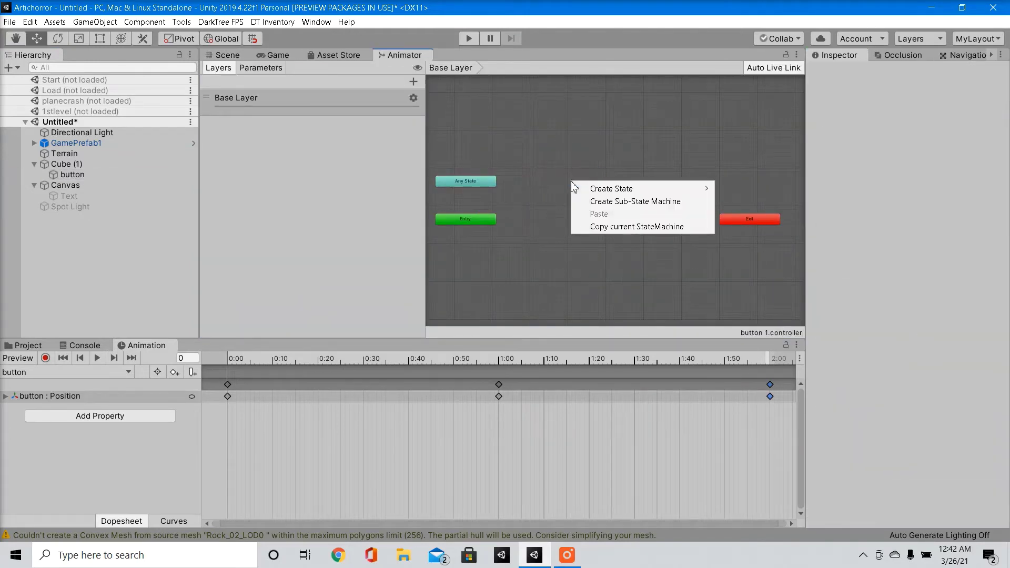
pyautogui.moveTo(605, 188)
pyautogui.click(736, 188)
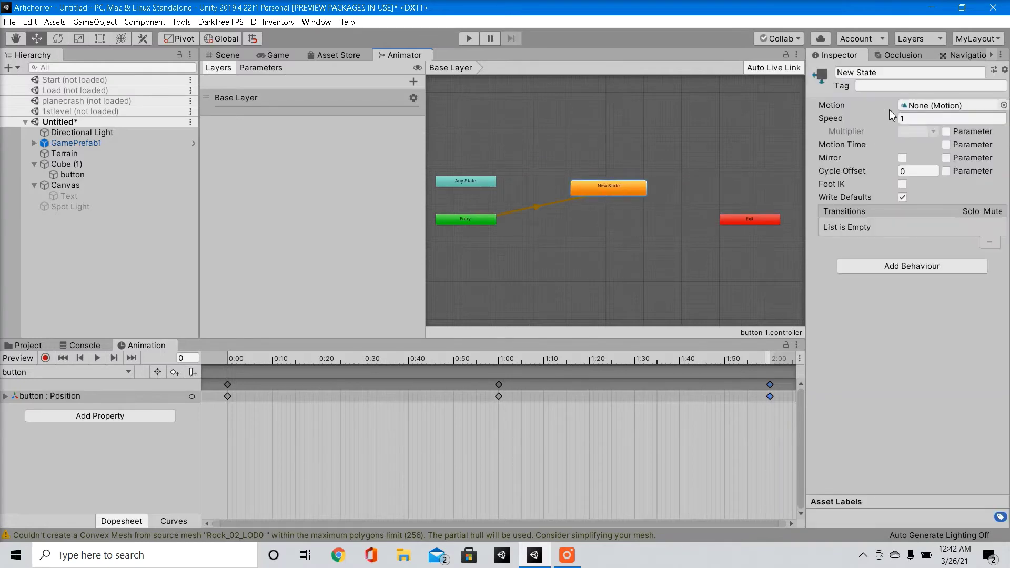
pyautogui.click(895, 73)
pyautogui.press('BackSpace')
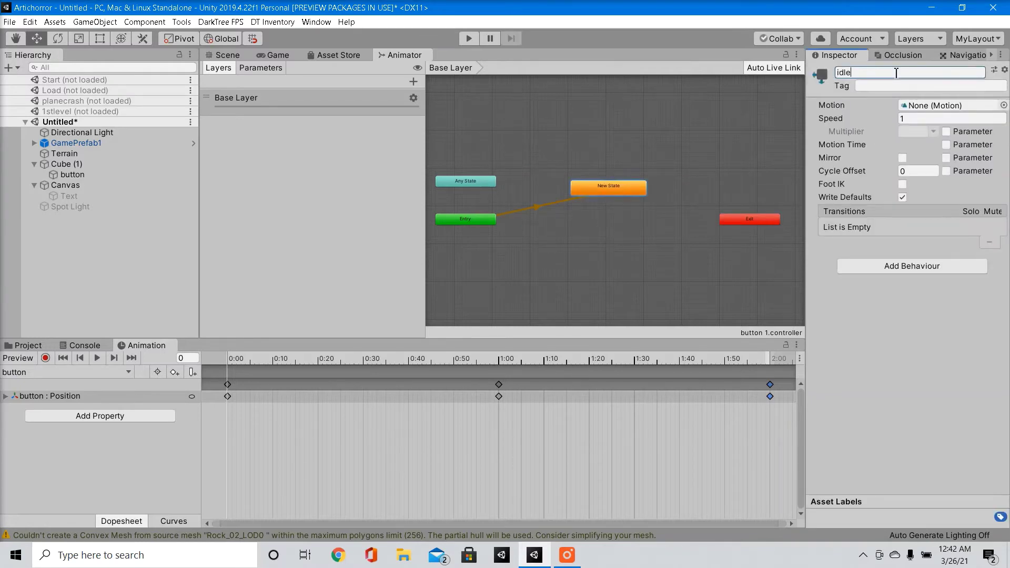
pyautogui.click(641, 240)
# - Add a second empty state and name it switch
pyautogui.rightClick(645, 251)
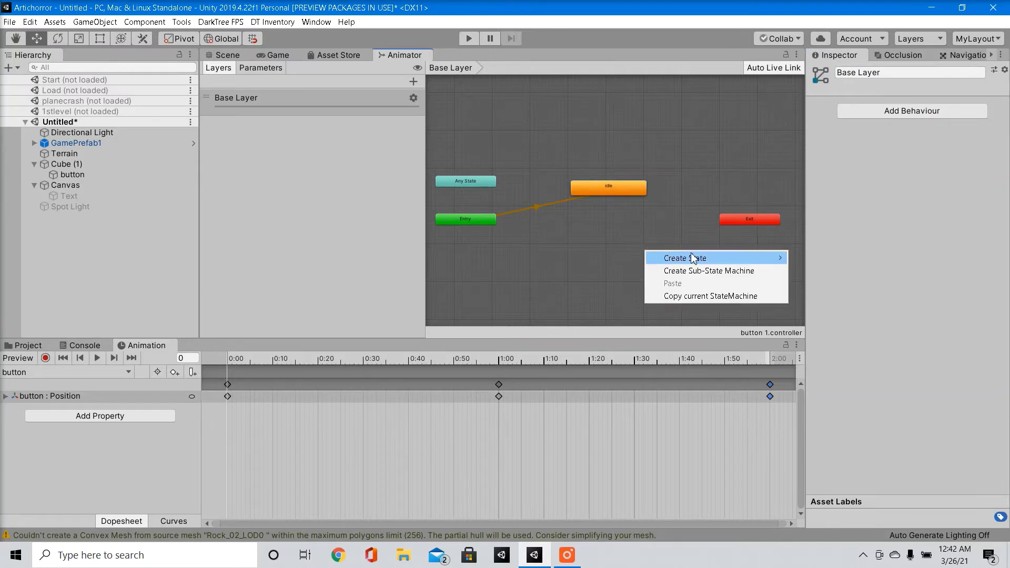
pyautogui.moveTo(689, 258)
pyautogui.click(843, 263)
pyautogui.click(680, 259)
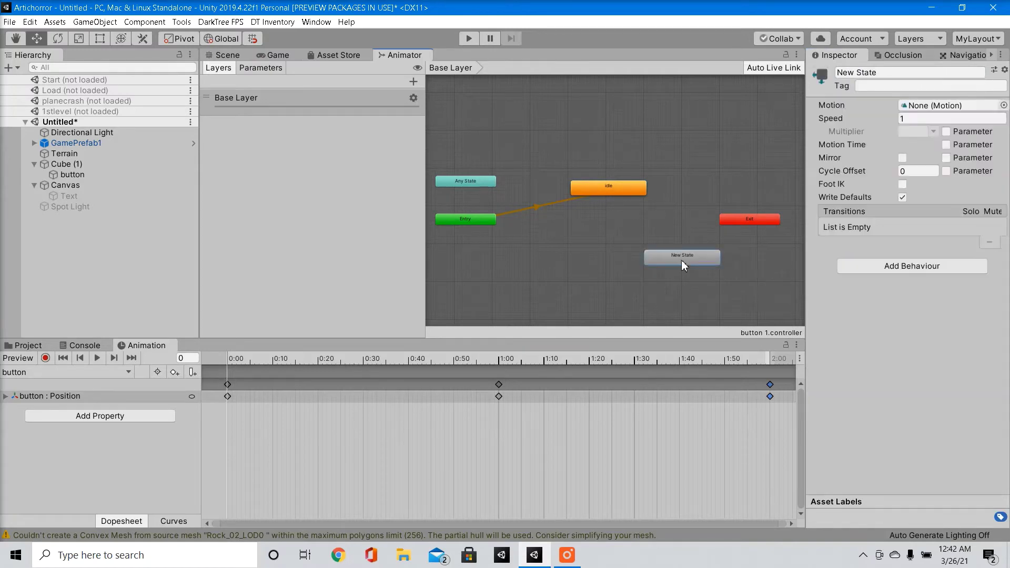
pyautogui.click(902, 73)
pyautogui.press('BackSpace')
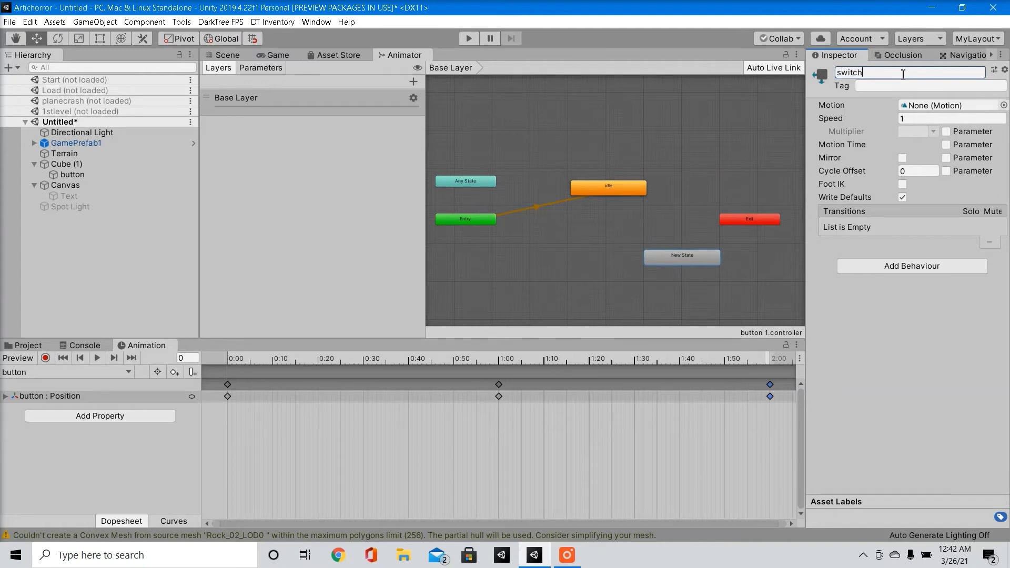
# - Add a transition from switch back to idle, placing switch just below idle
pyautogui.rightClick(664, 261)
pyautogui.click(681, 264)
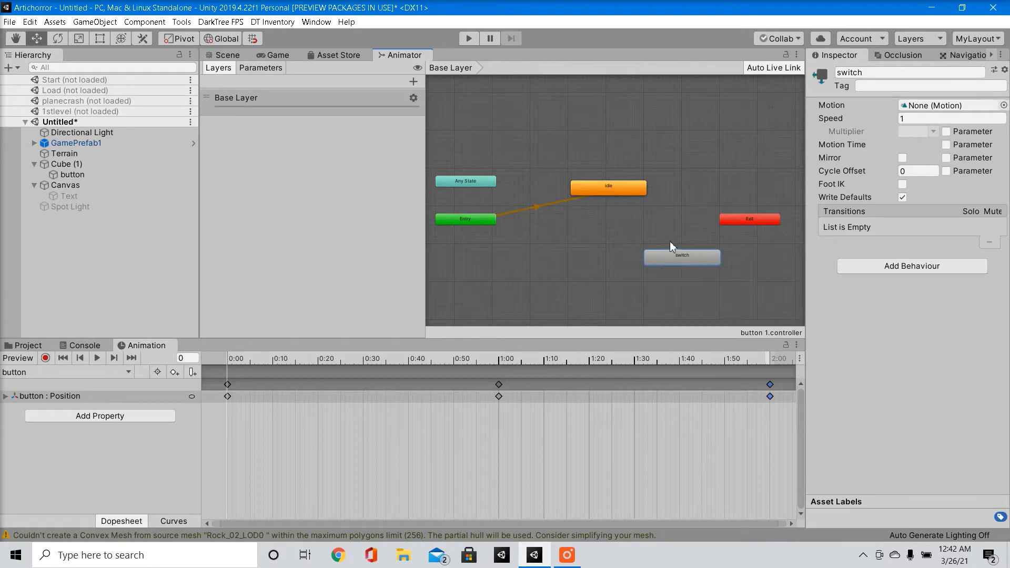
pyautogui.click(631, 196)
pyautogui.moveTo(676, 265); pyautogui.dragTo(617, 247)
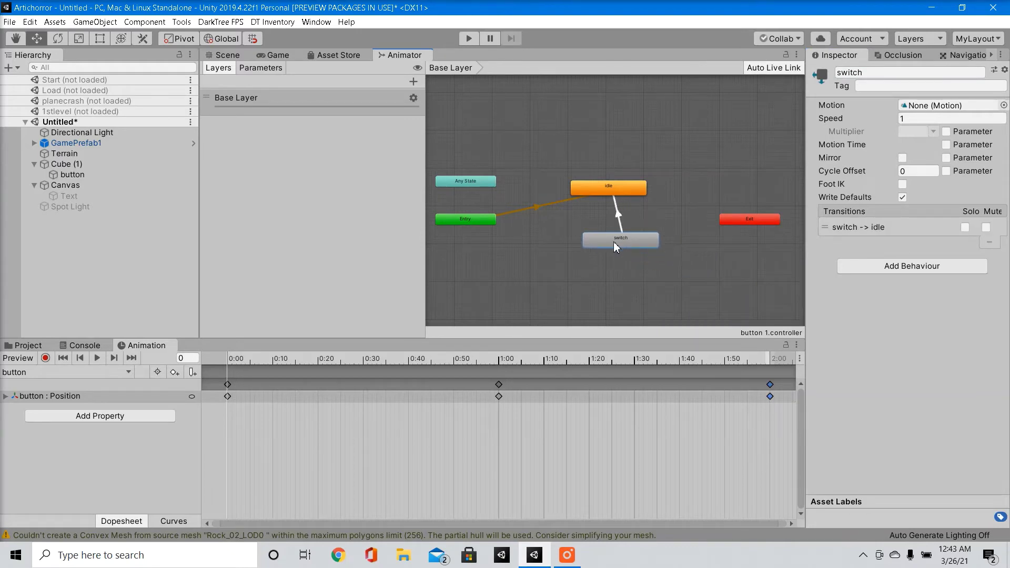
pyautogui.click(605, 188)
pyautogui.click(616, 240)
# - Assign the button clip as the switch state's Motion and go back to the Scene view
pyautogui.click(1003, 105)
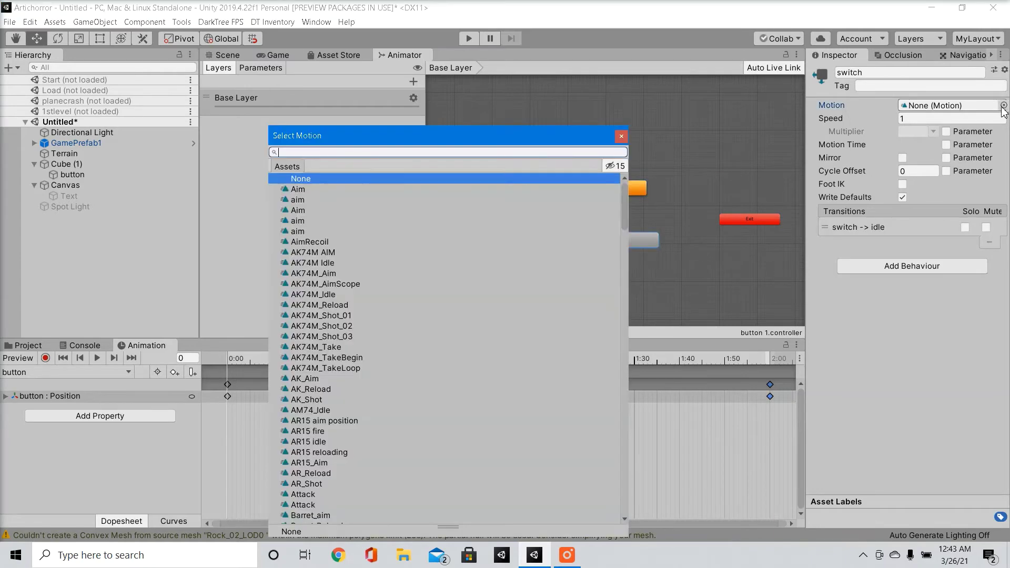
pyautogui.write('butt')
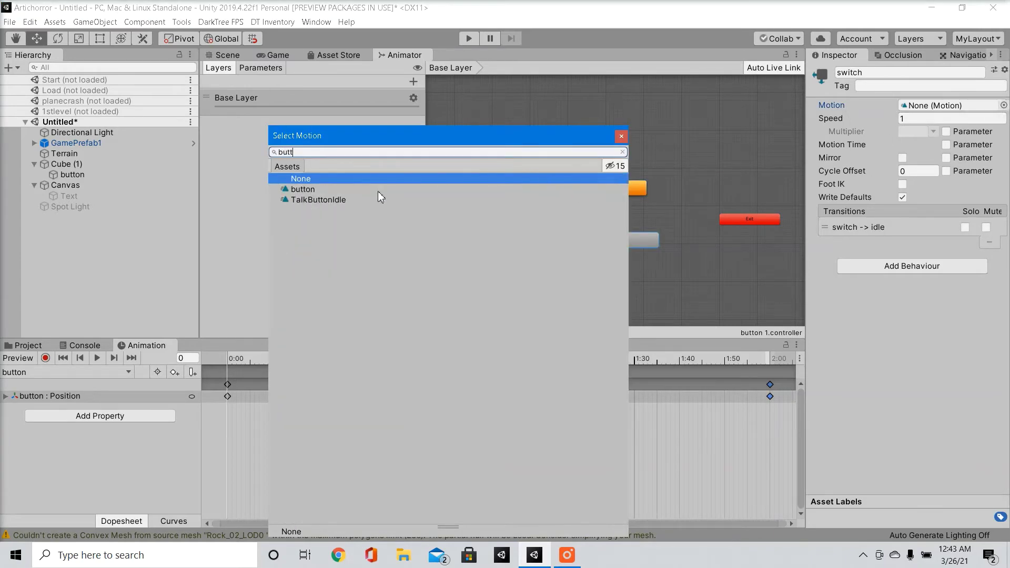
pyautogui.doubleClick(303, 190)
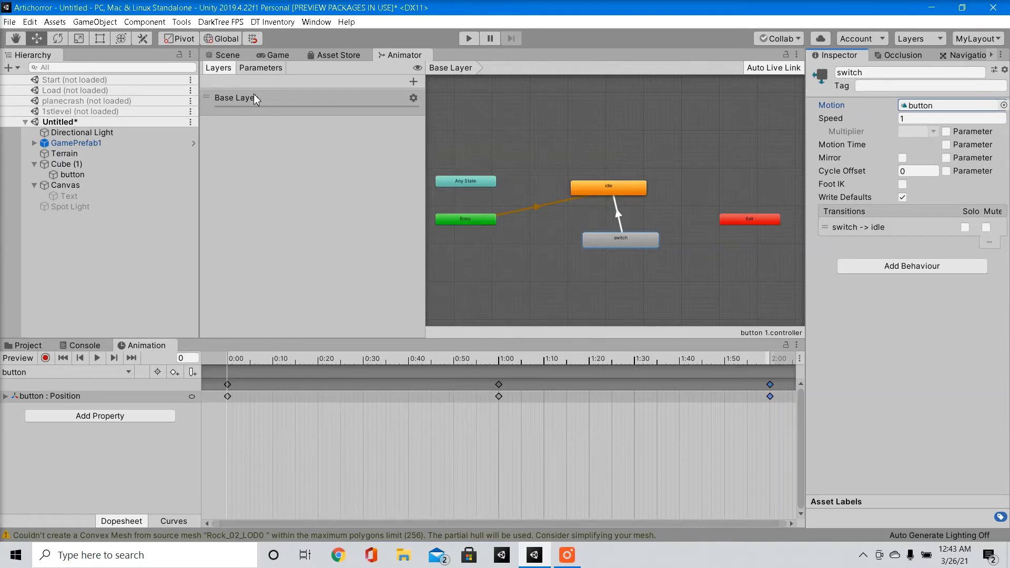
pyautogui.click(227, 55)
# - Save the scene via File > Save as tutorialscene, then press Play
pyautogui.click(81, 279)
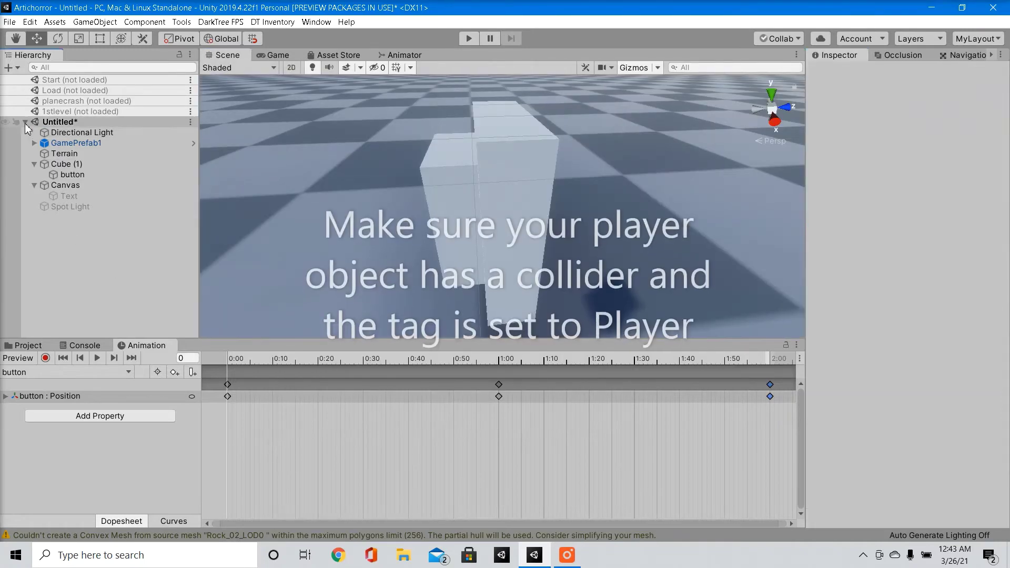
pyautogui.click(25, 123)
pyautogui.click(6, 22)
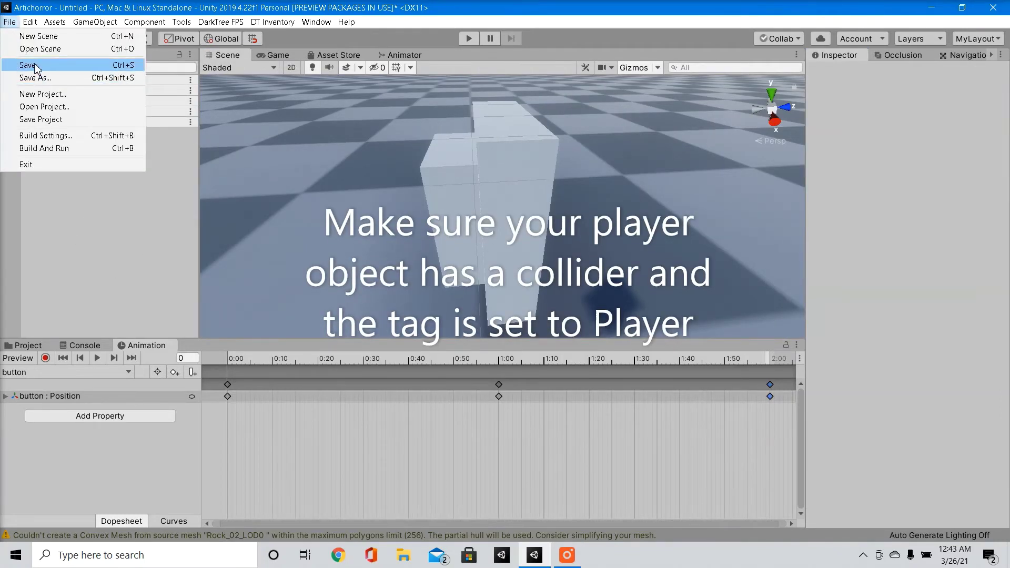
pyautogui.click(21, 65)
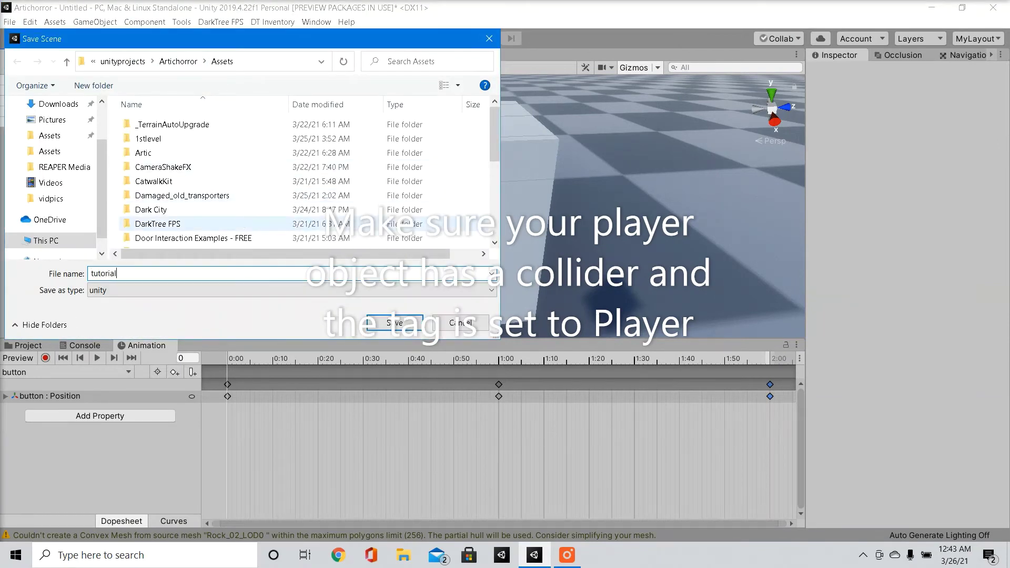
pyautogui.press('Return')
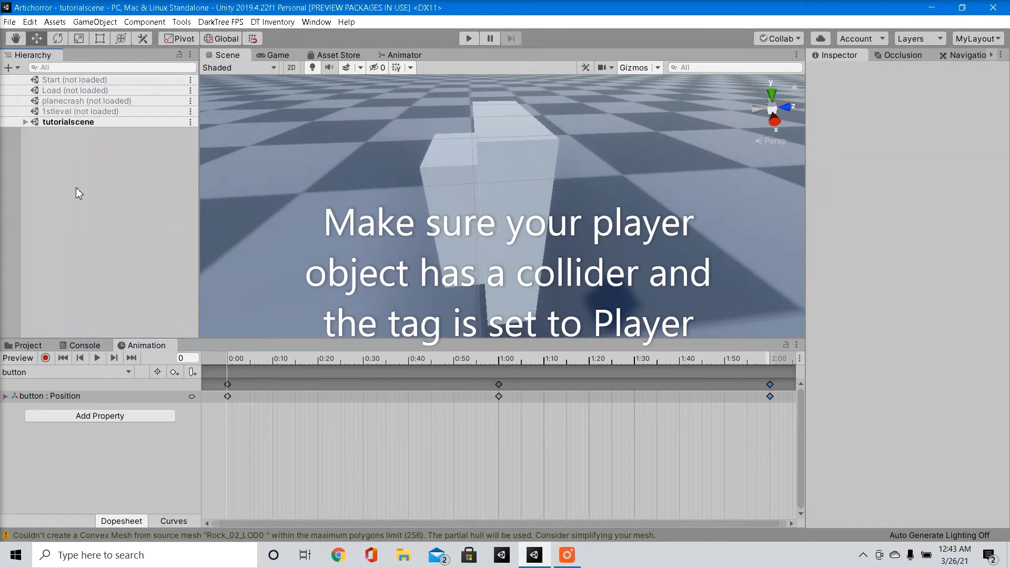
pyautogui.click(27, 346)
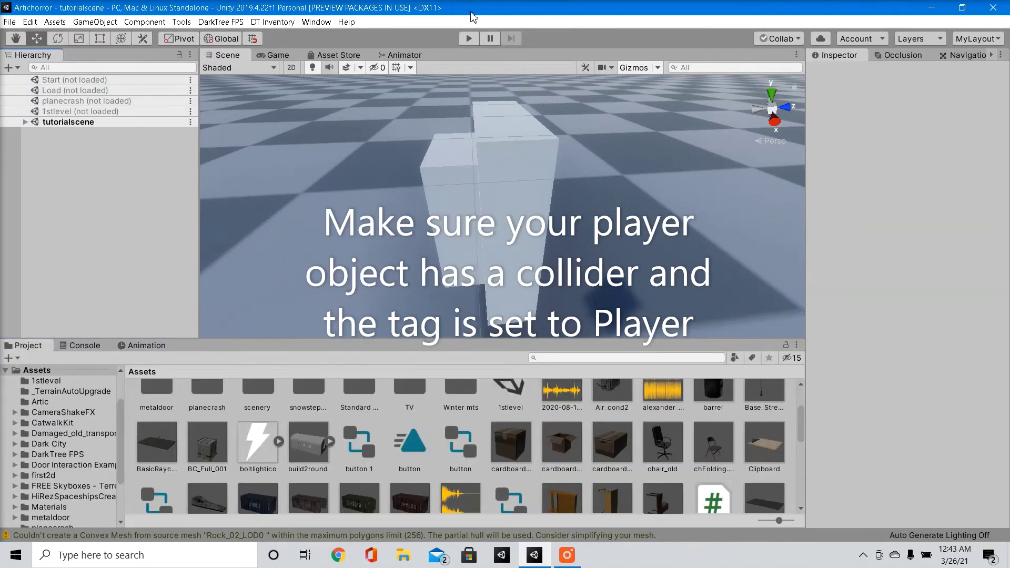
pyautogui.click(469, 38)
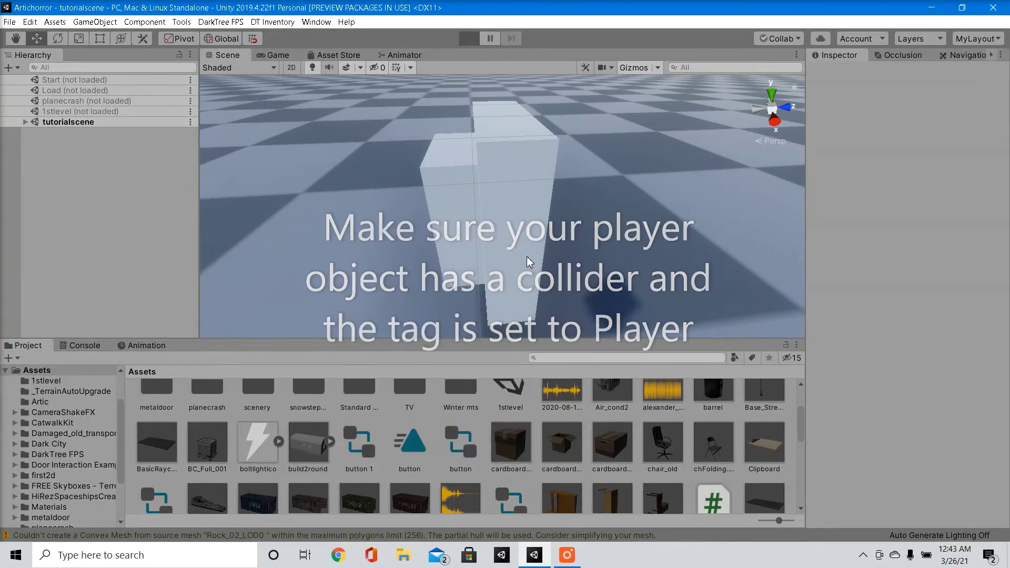
# - Walk back and forth toward the cube button until its Use prompt appears
pyautogui.press('w')
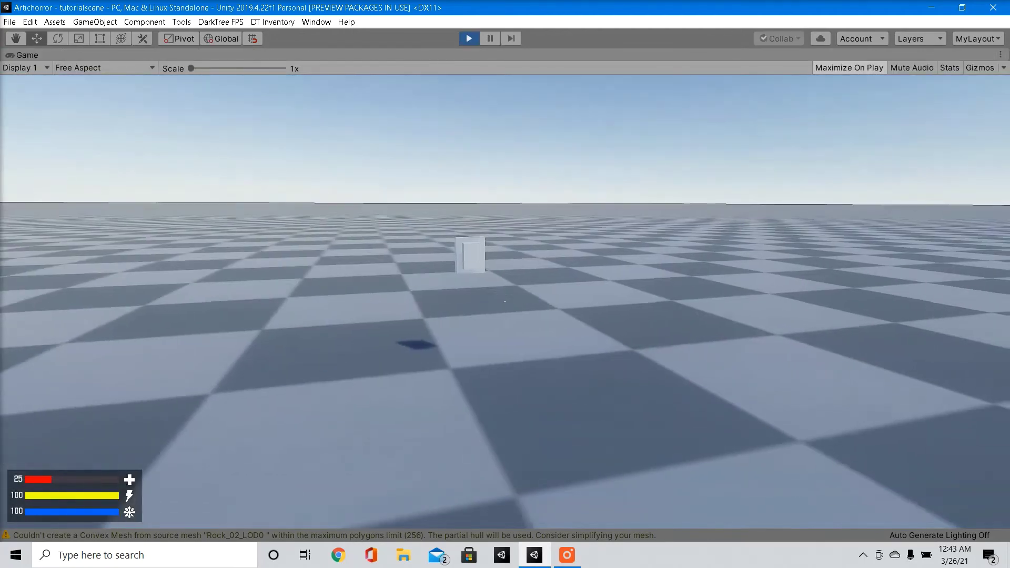
pyautogui.press('w')
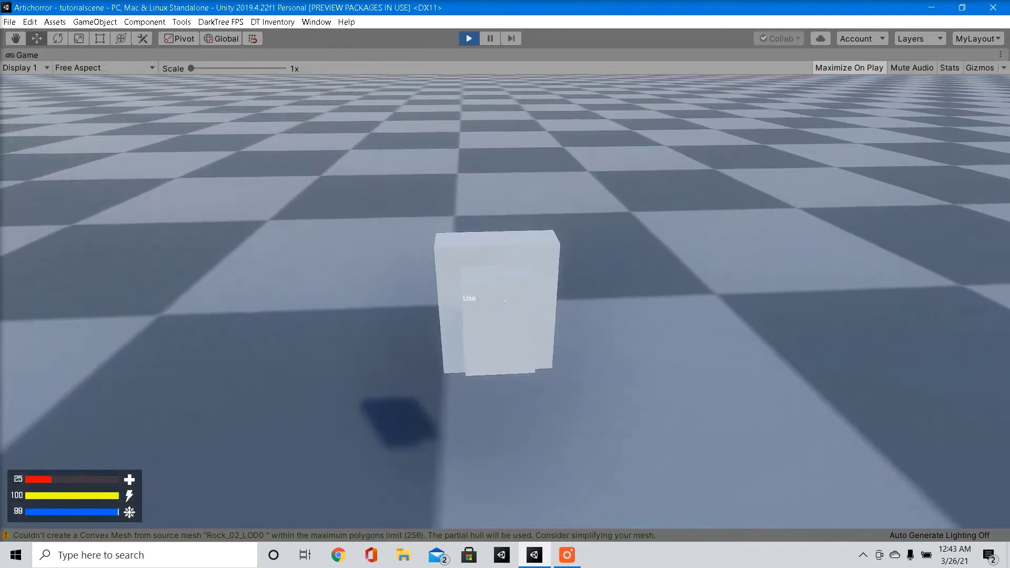
pyautogui.press('s')
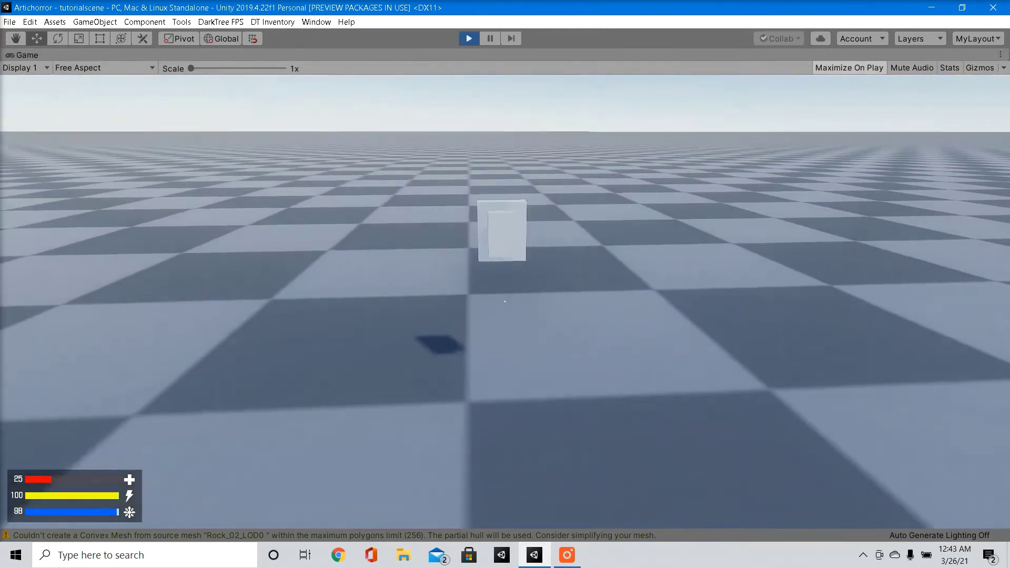
pyautogui.press('w')
pyautogui.press('w')
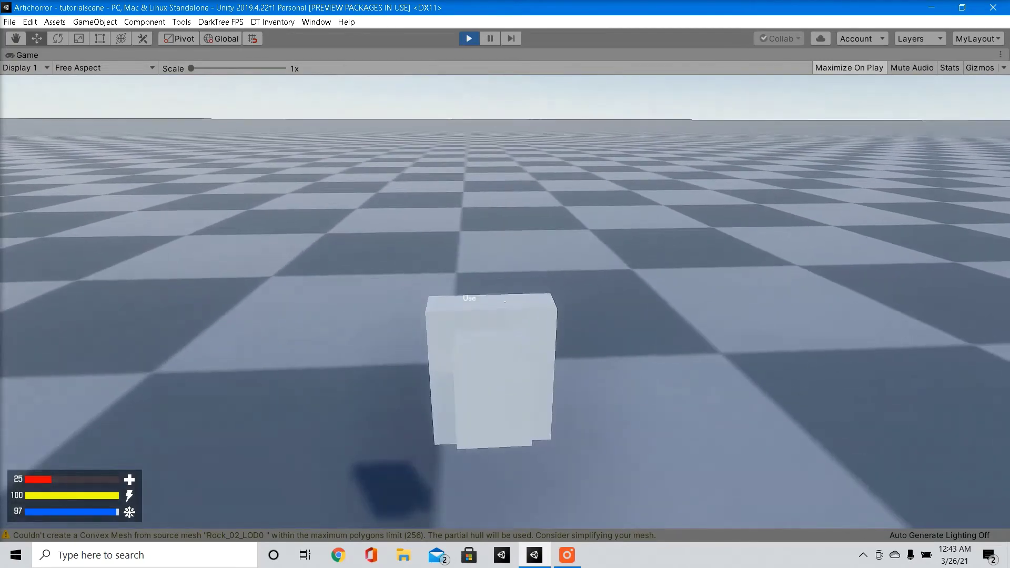
pyautogui.press('s')
pyautogui.press('w')
pyautogui.press('s')
pyautogui.press('d')
pyautogui.press('w')
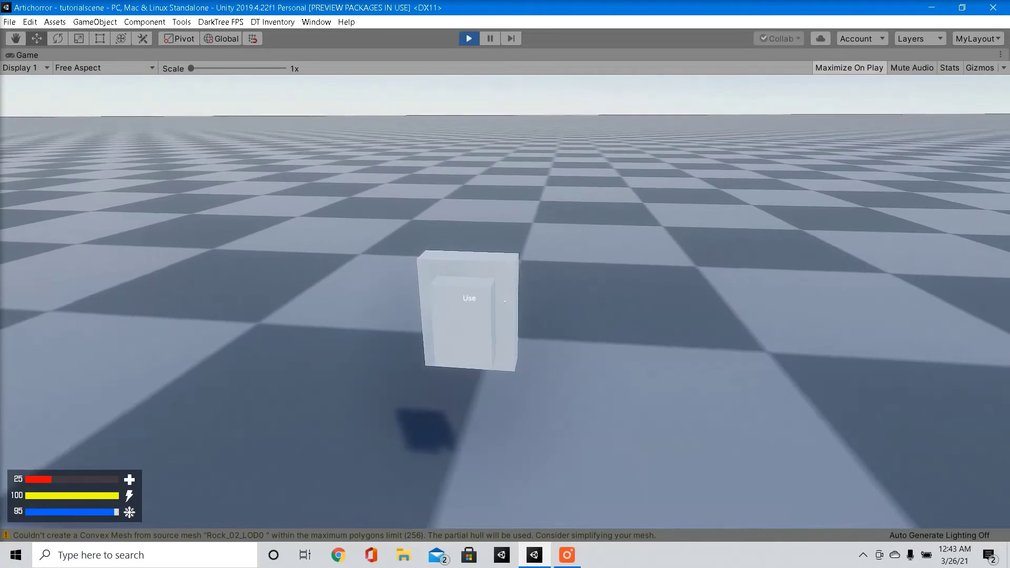
# - Toggle the spotlight on and off several times, watching the press animation, then step back
pyautogui.press('f')
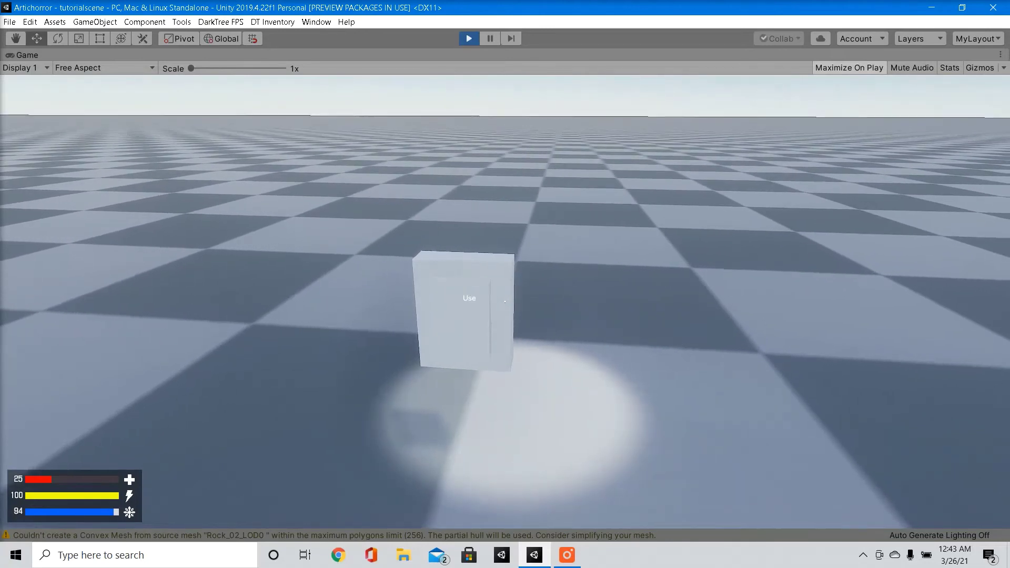
pyautogui.press('e')
pyautogui.press('w')
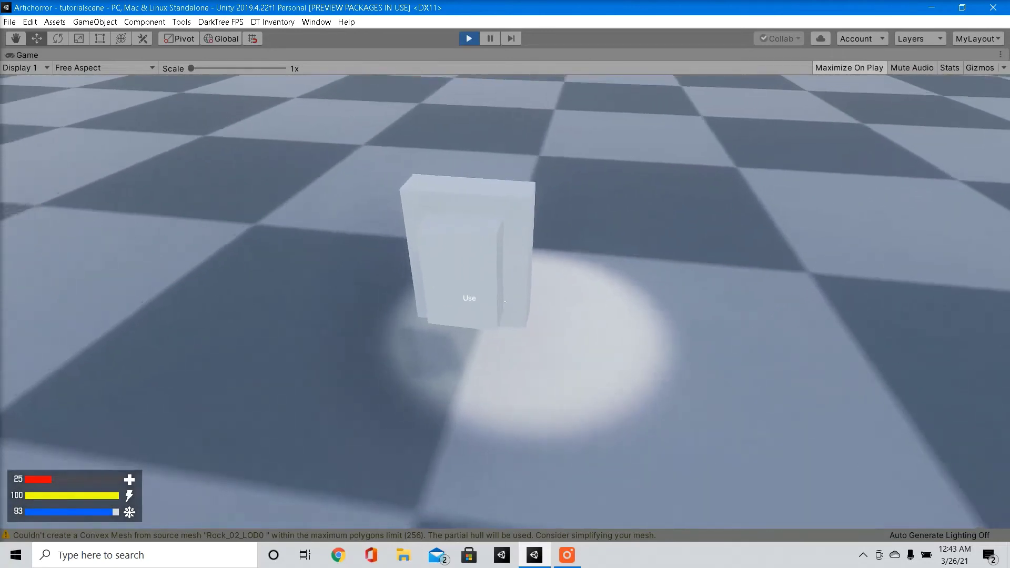
pyautogui.press('f')
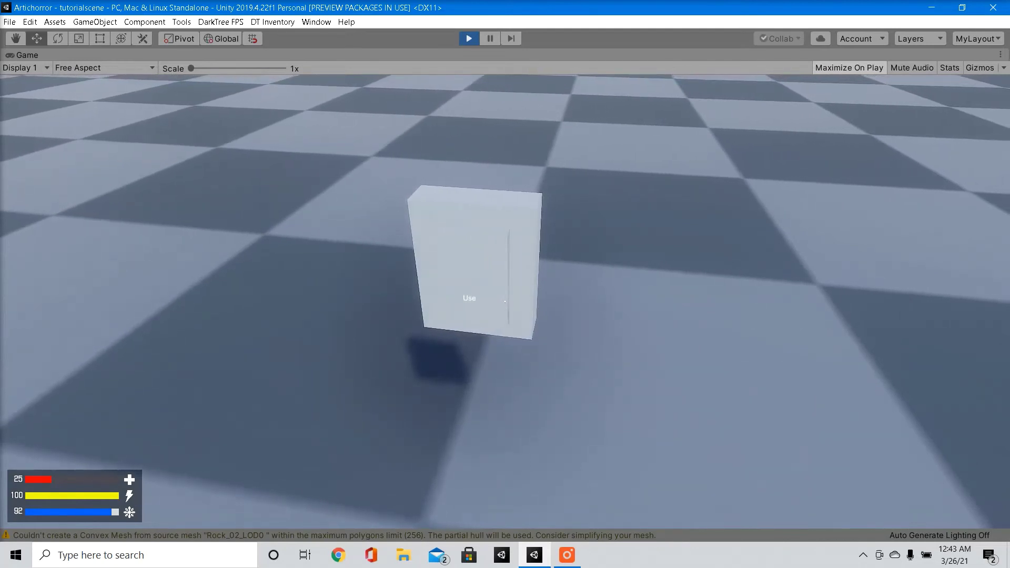
pyautogui.press('f')
pyautogui.press('f')
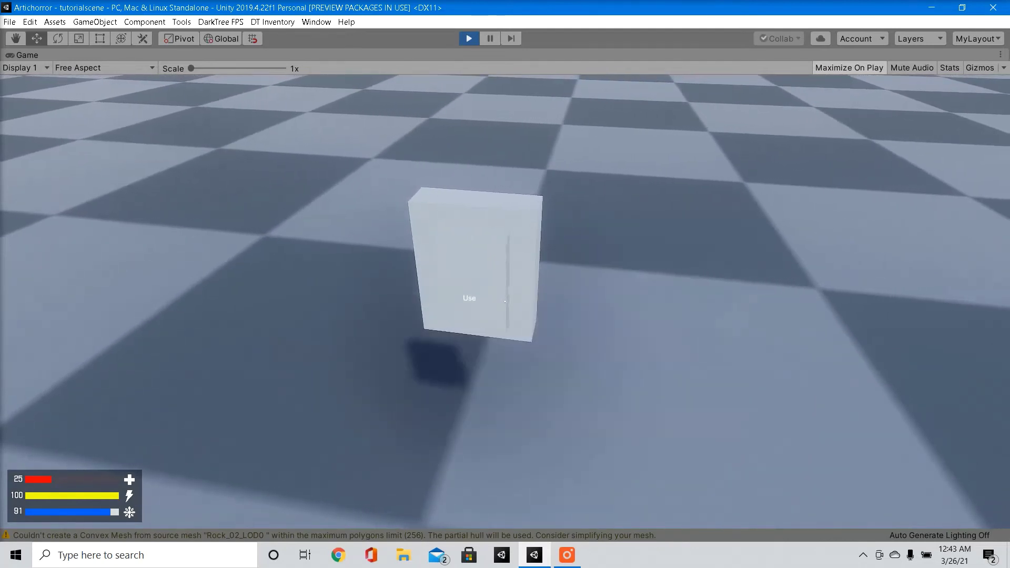
pyautogui.press('f')
pyautogui.press('f')
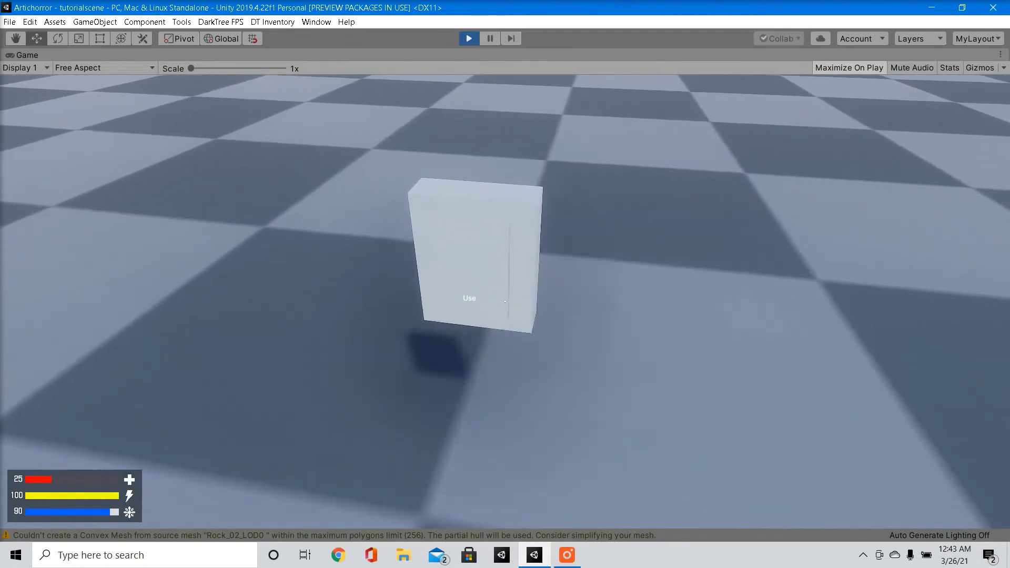
pyautogui.press('e')
pyautogui.press('f')
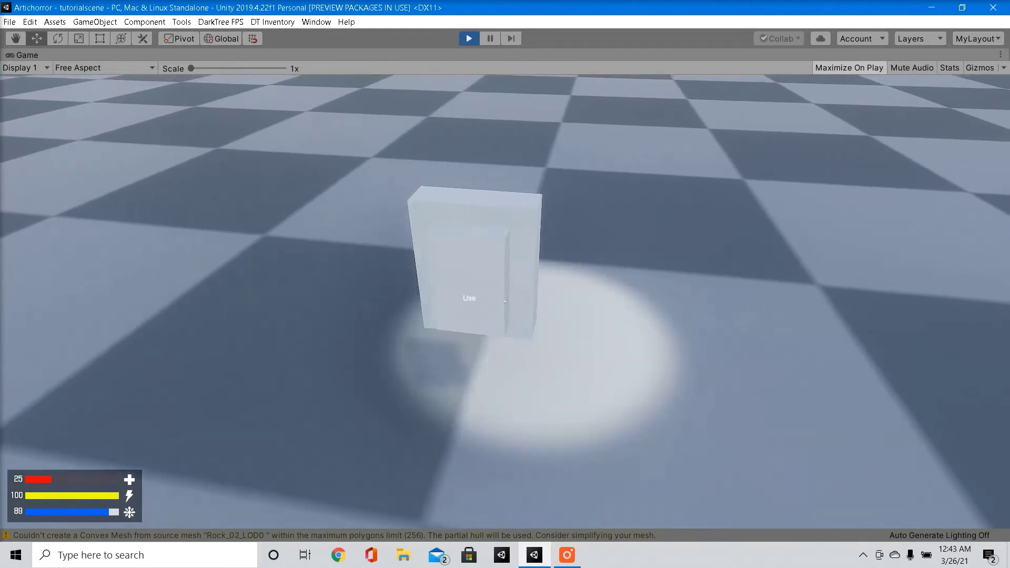
pyautogui.press('s')
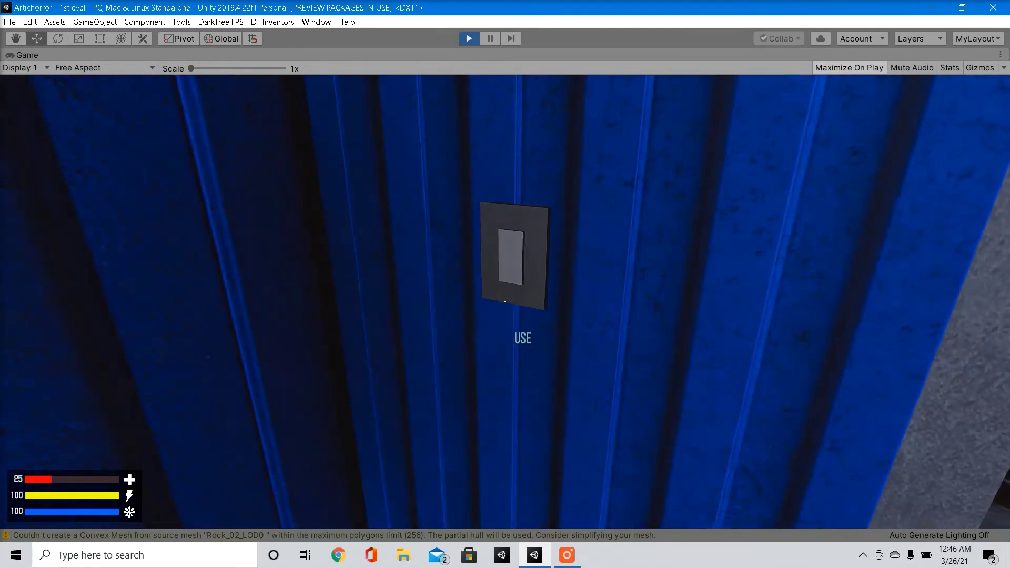
# - Toggle the room light at the wall switch, then sprint through the building to the radio
pyautogui.press('e')
pyautogui.press('e')
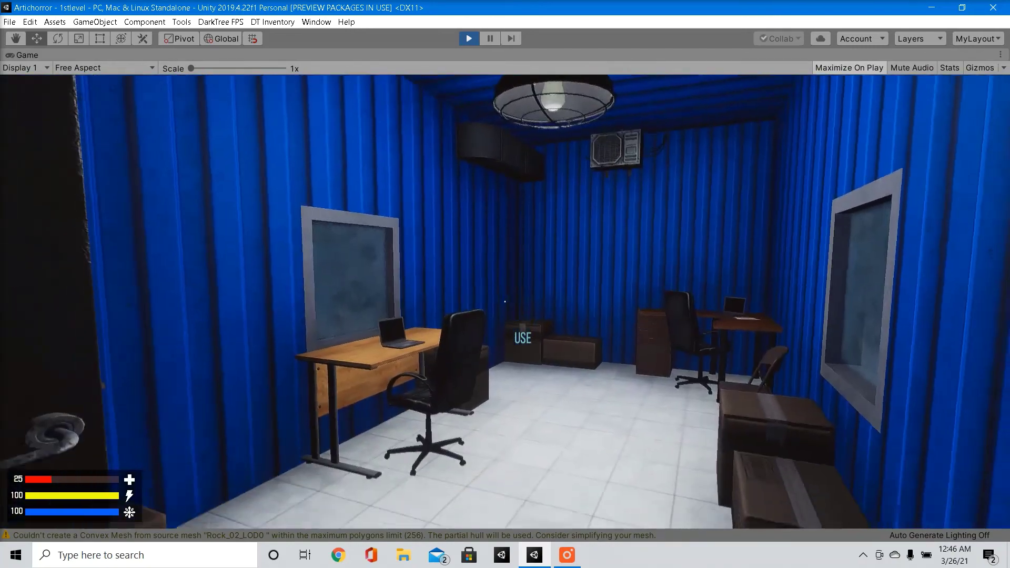
pyautogui.press('e')
pyautogui.press('e')
pyautogui.press('e')
pyautogui.hotkey('shift', 'w')
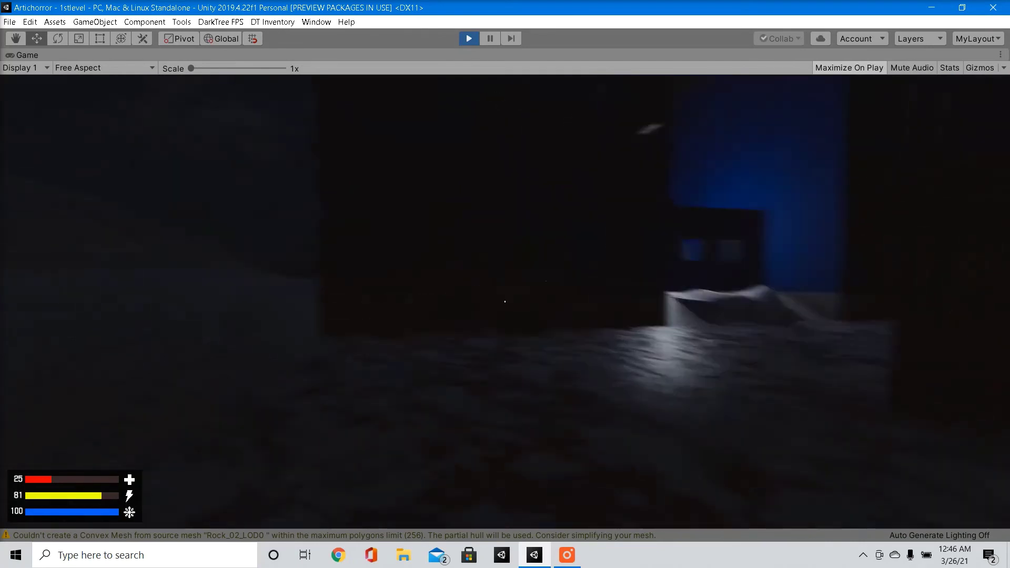
pyautogui.hotkey('shift', 'w')
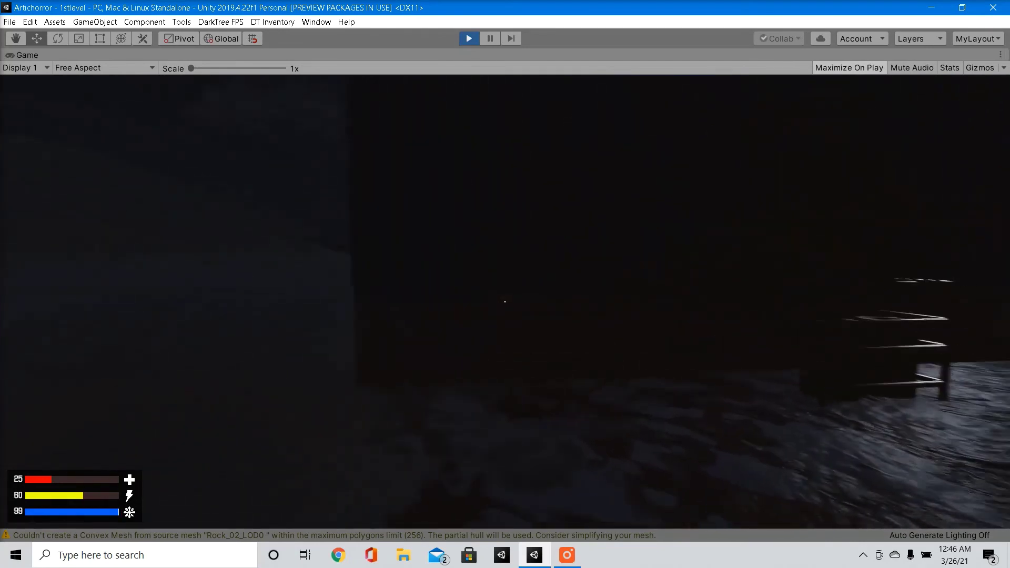
pyautogui.hotkey('shift', 'w')
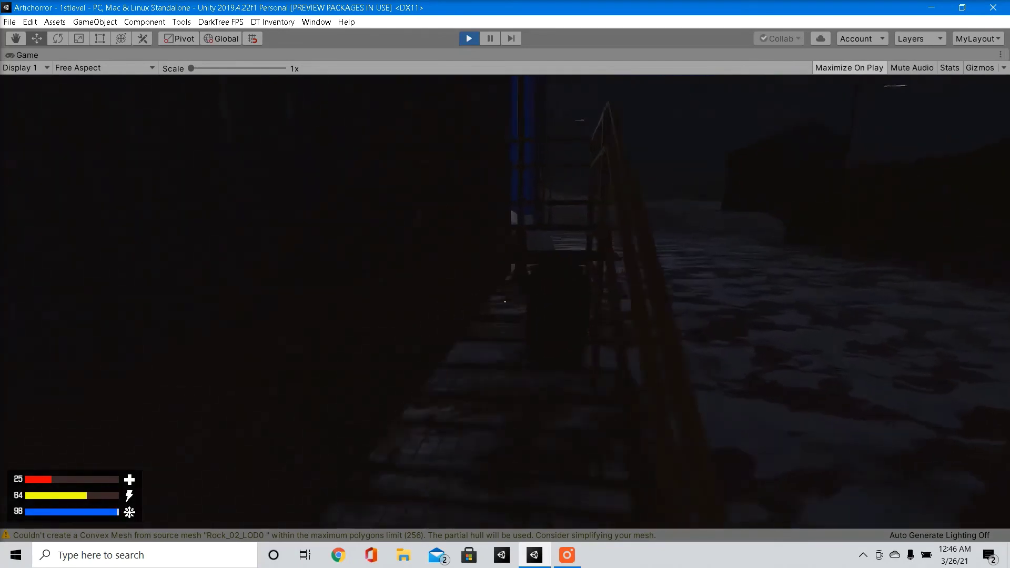
pyautogui.hotkey('shift', 'w')
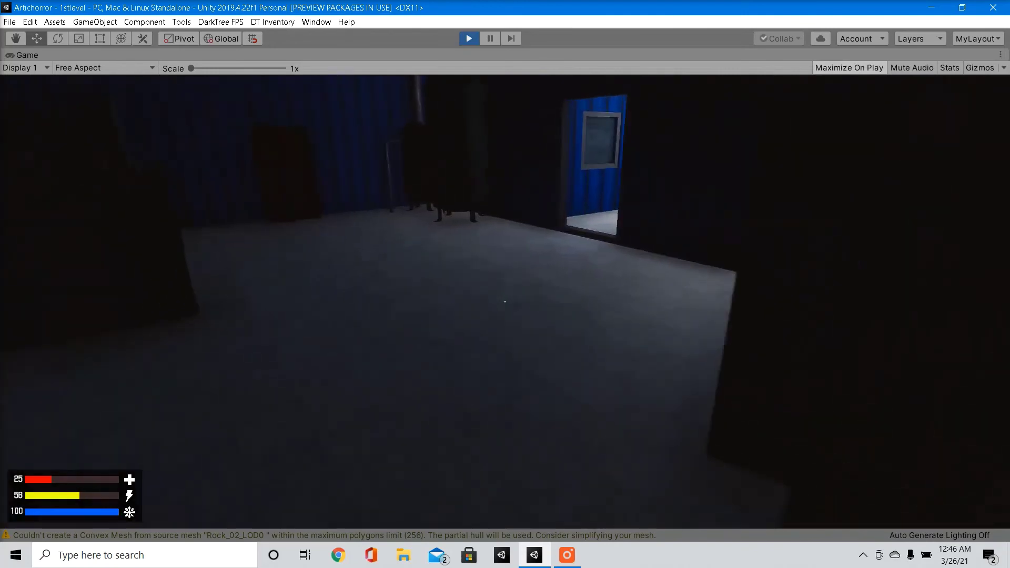
pyautogui.press('w')
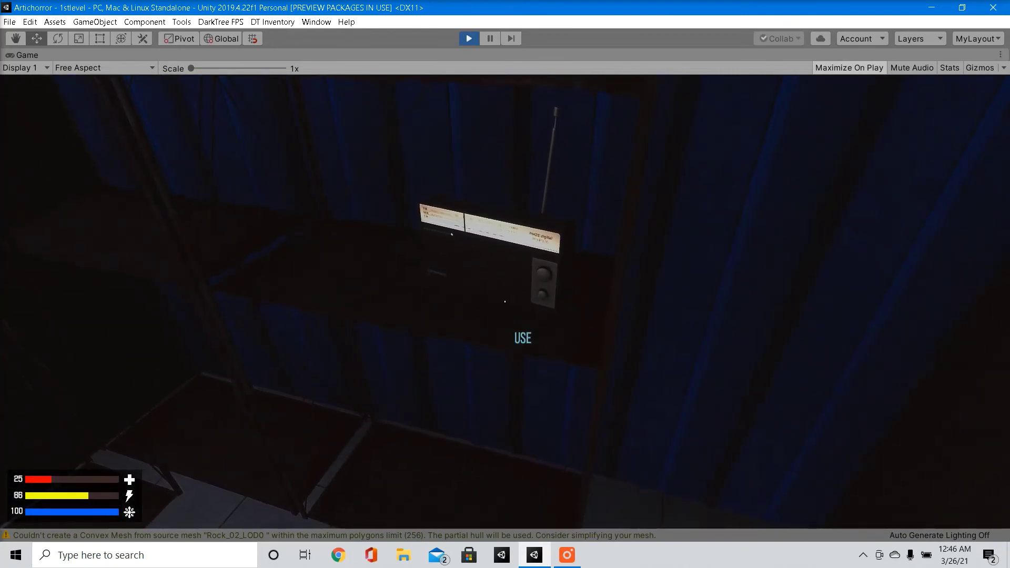
pyautogui.press('w')
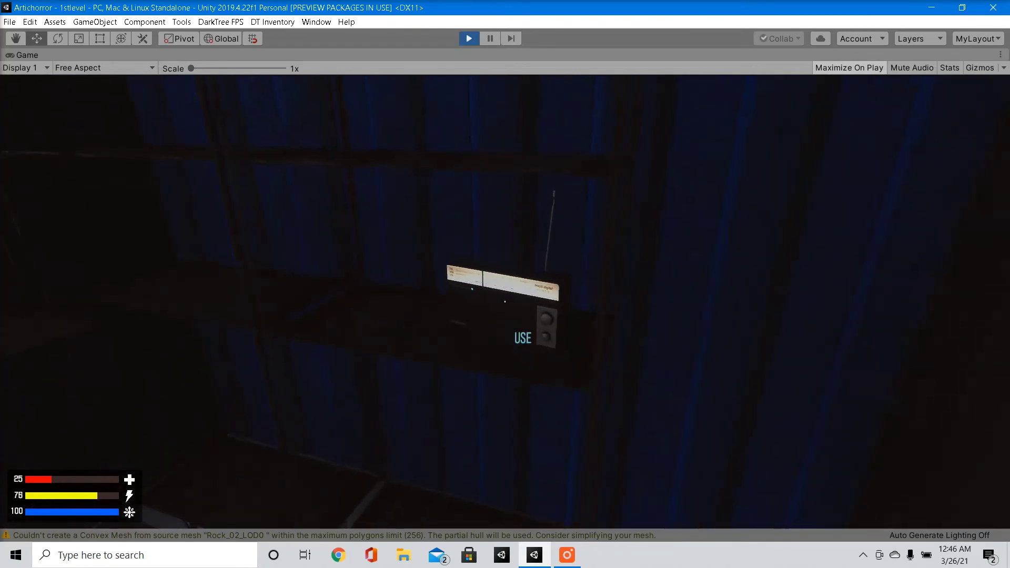
pyautogui.press('s')
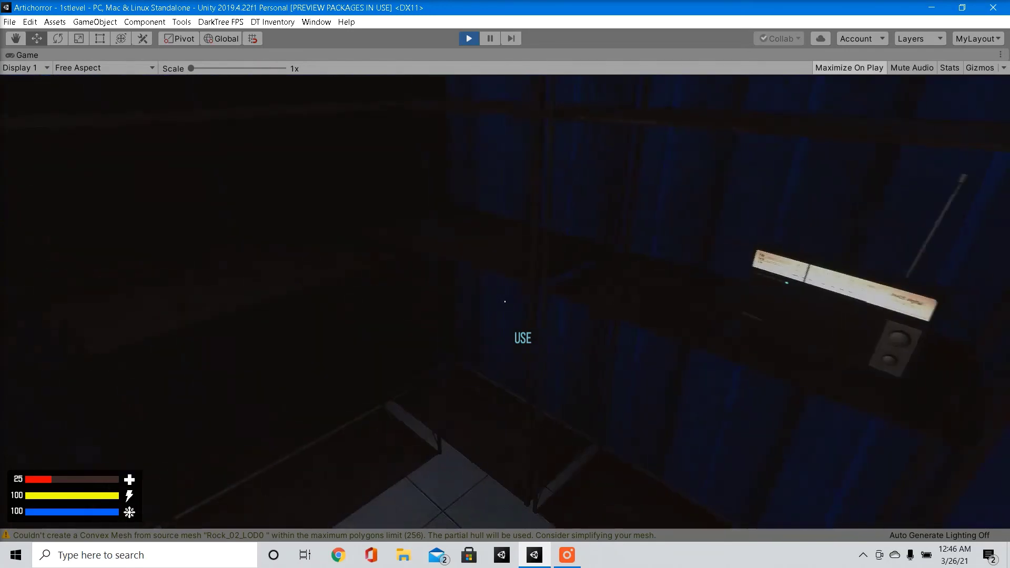
# - Run back to the doorway, toggle the wall switch again, and enter the darker room
pyautogui.hotkey('shift', 'w')
pyautogui.press('w')
pyautogui.press('f')
pyautogui.press('f')
pyautogui.hotkey('shift', 'w')
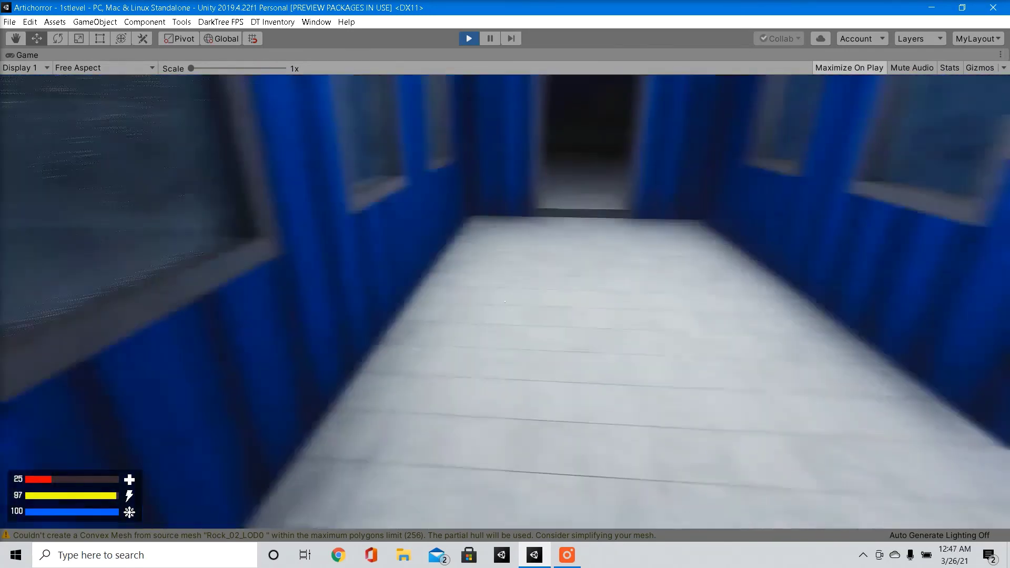
pyautogui.hotkey('shift', 'w')
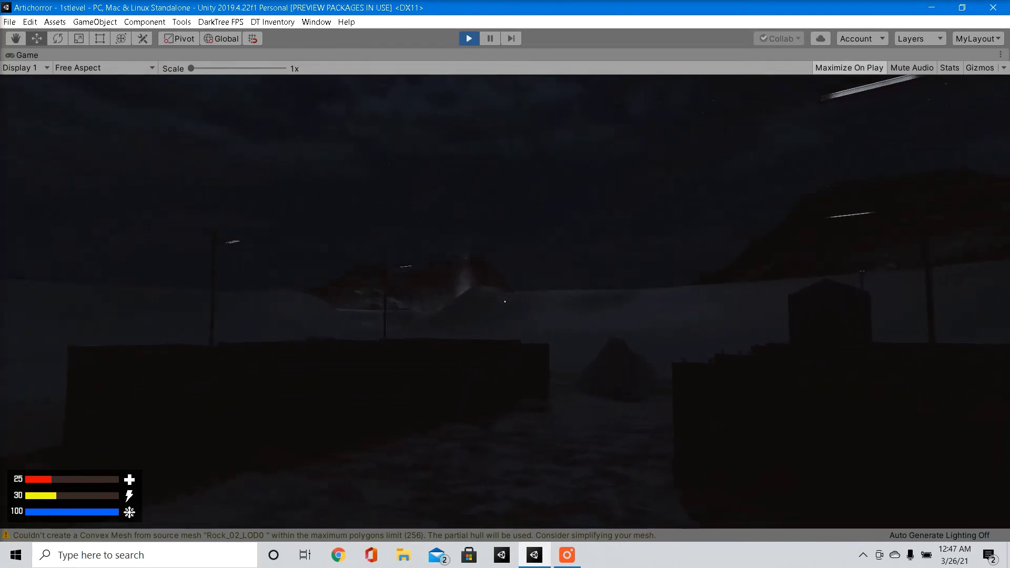
pyautogui.press('w')
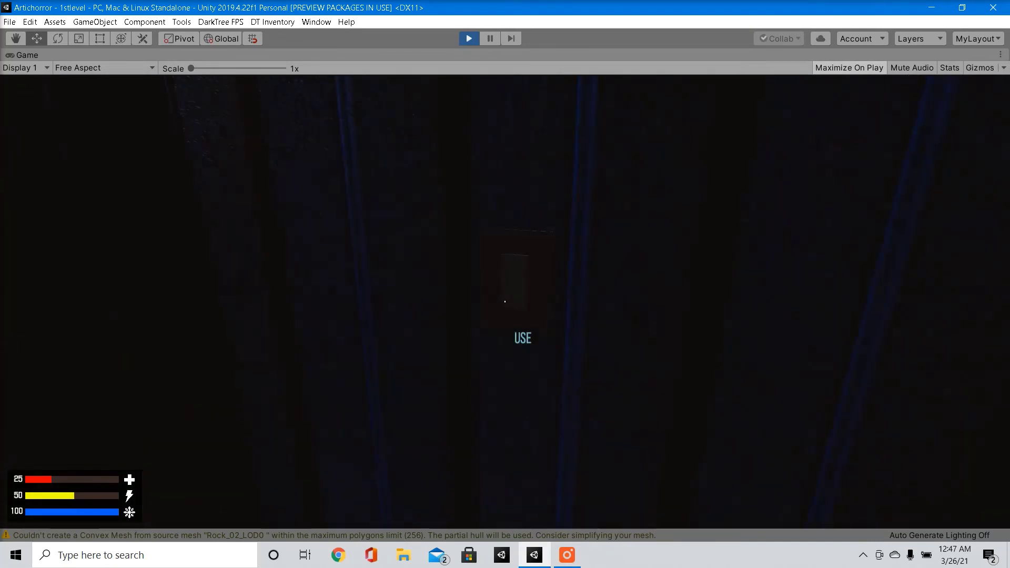
# - Explore the snowy yard past the shipping containers toward the blue buildings
pyautogui.press('w')
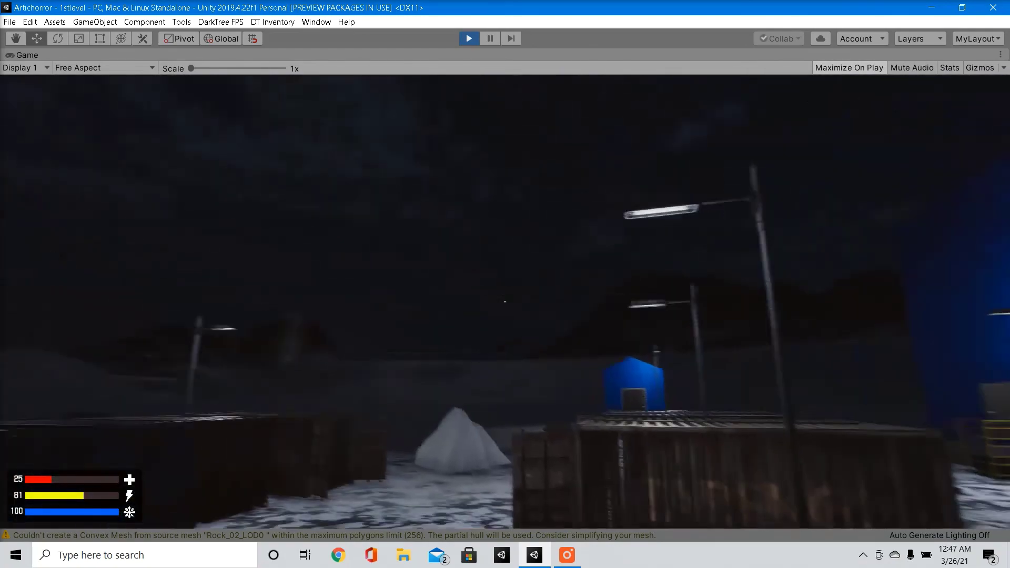
pyautogui.press('w')
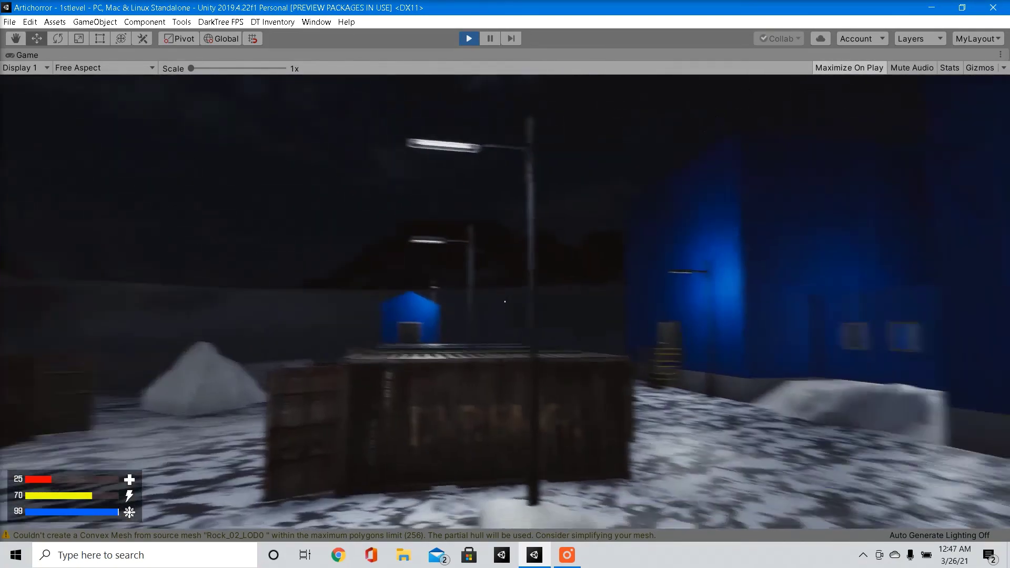
pyautogui.press('w')
pyautogui.press('w')
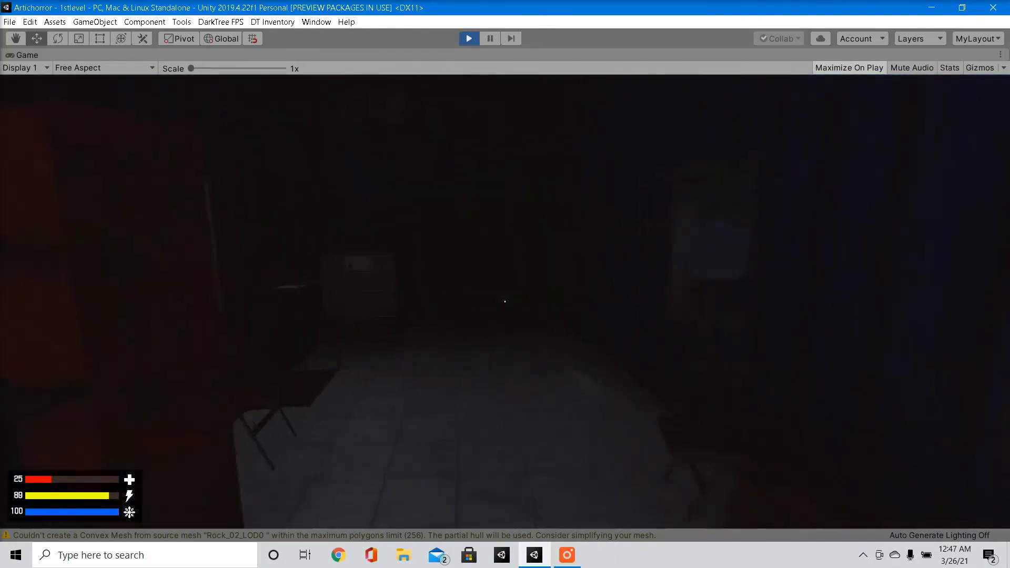
pyautogui.hotkey('shift', 'w')
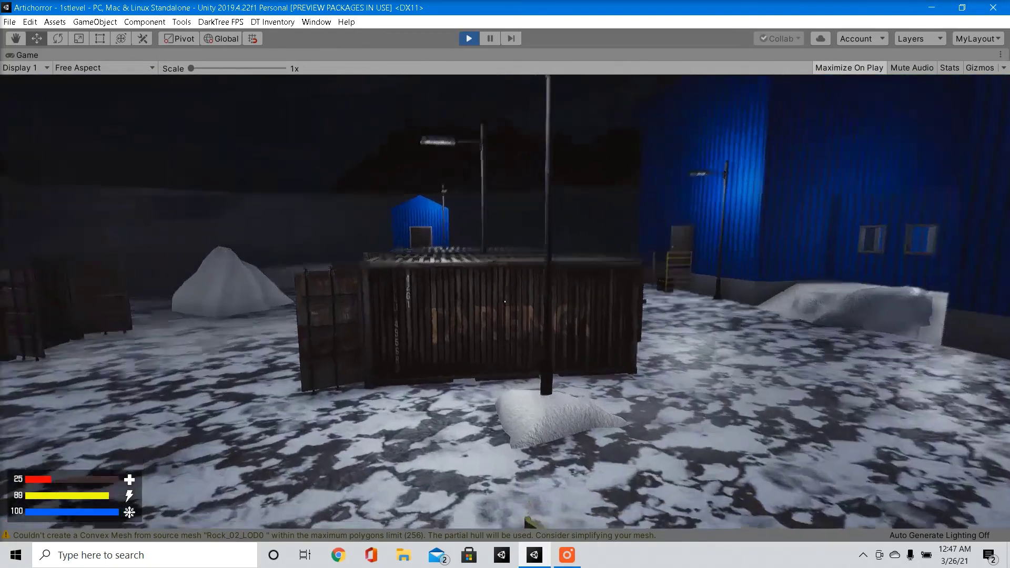
pyautogui.hotkey('shift', 'w')
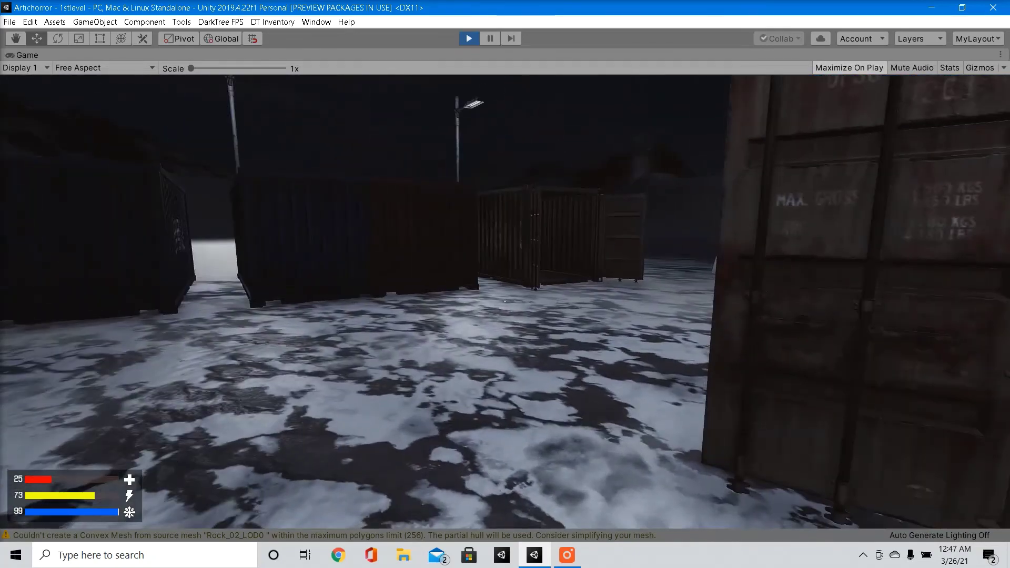
pyautogui.press('w')
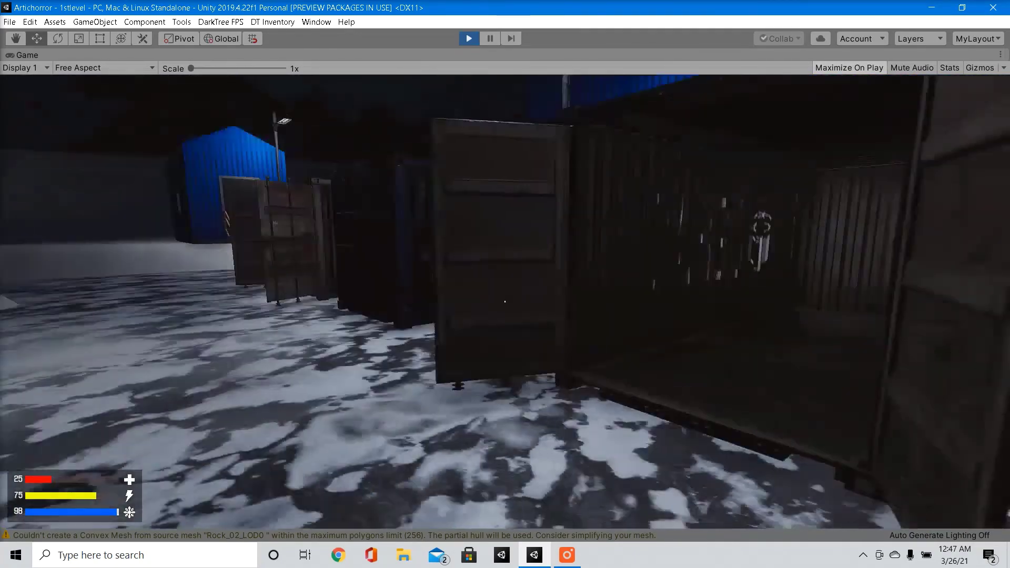
pyautogui.press('w')
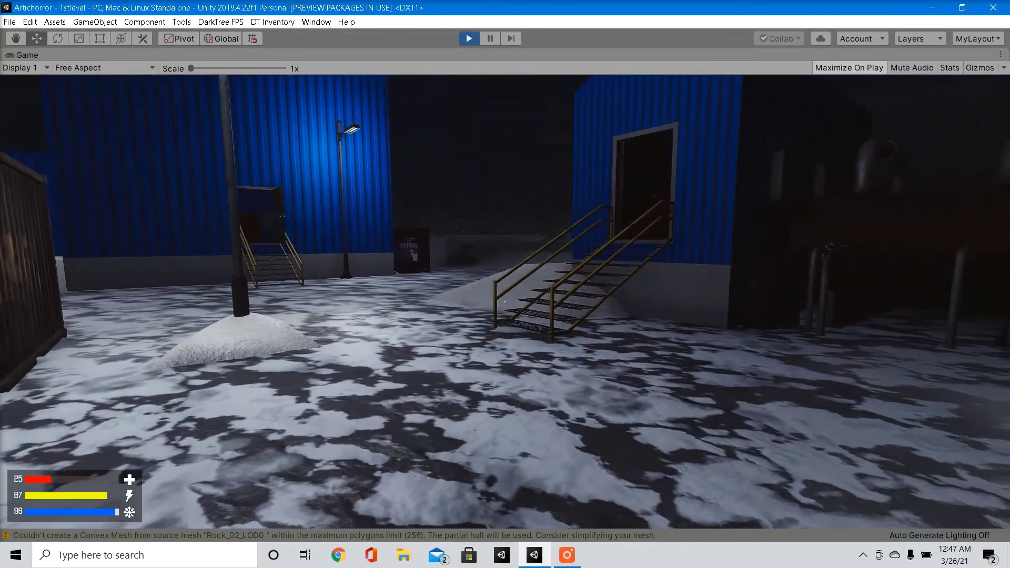